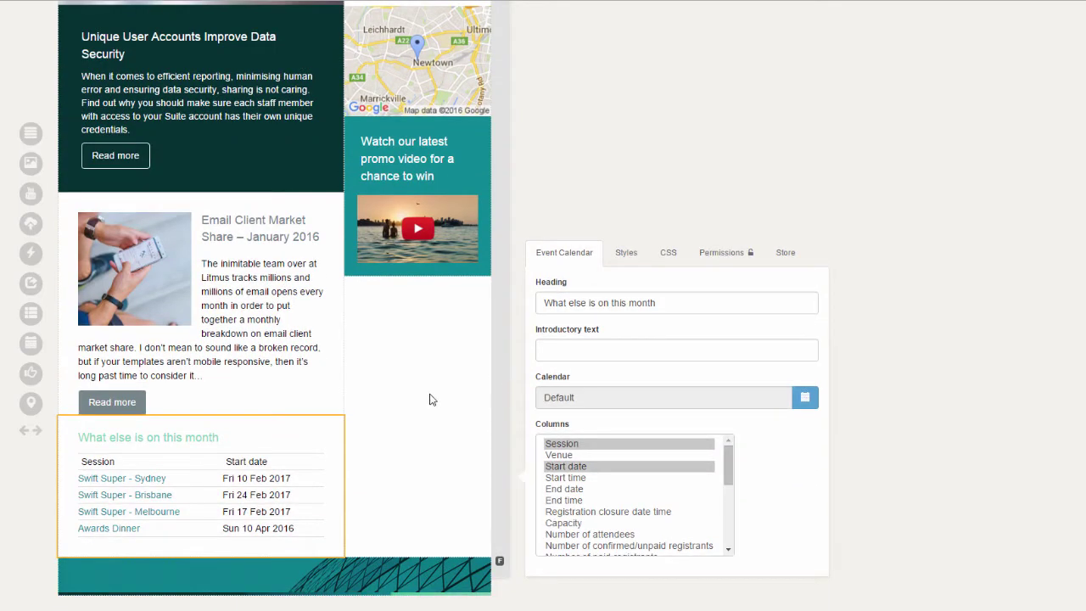
Step: Add a single-column row below the event calendar and fill it with an Article block showing 'Heading Here'
mouse_move(212, 481)
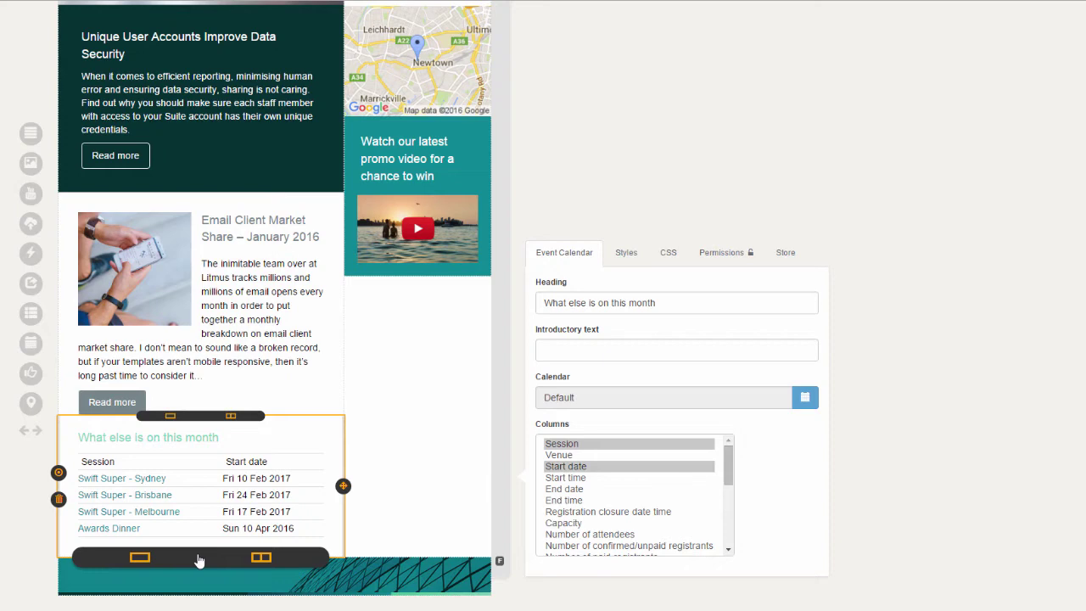
left_click(143, 559)
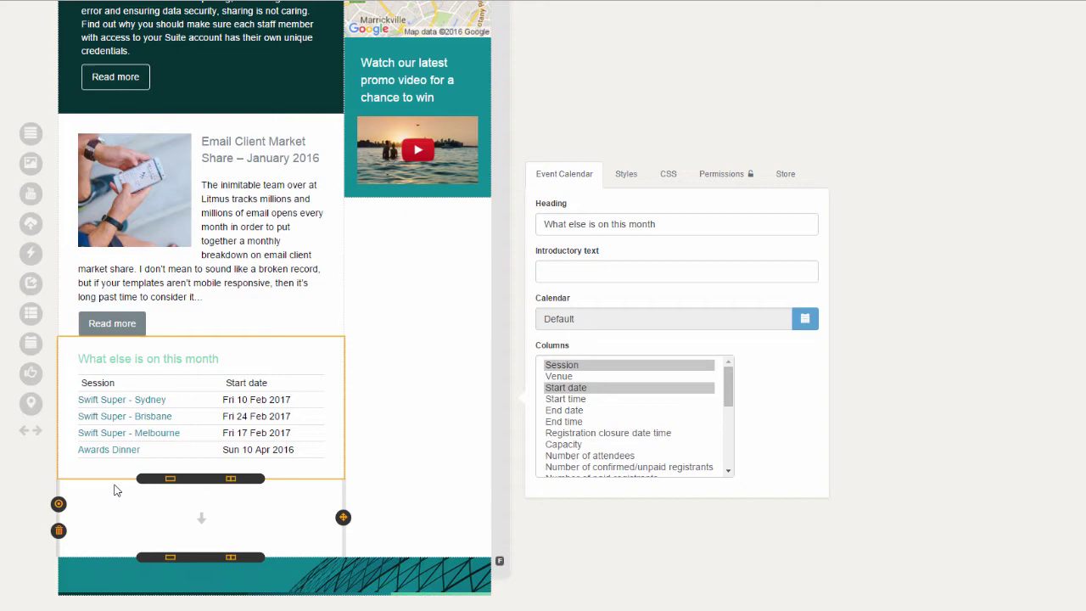
left_click_drag(30, 133, 234, 510)
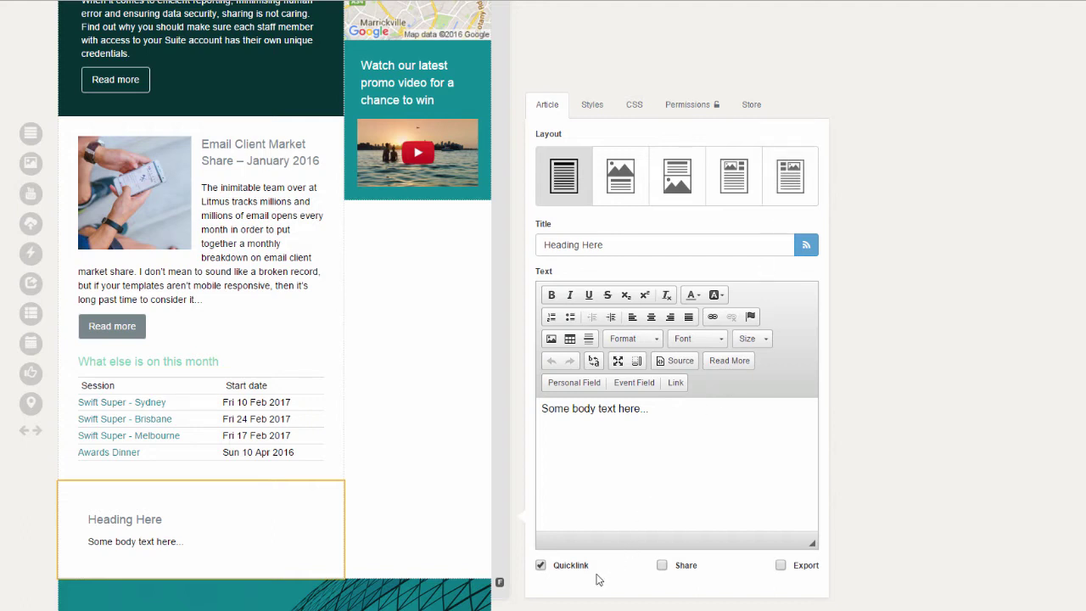
Step: Turn off the article's share icons and review its Styles, Permissions and Store options
left_click(662, 567)
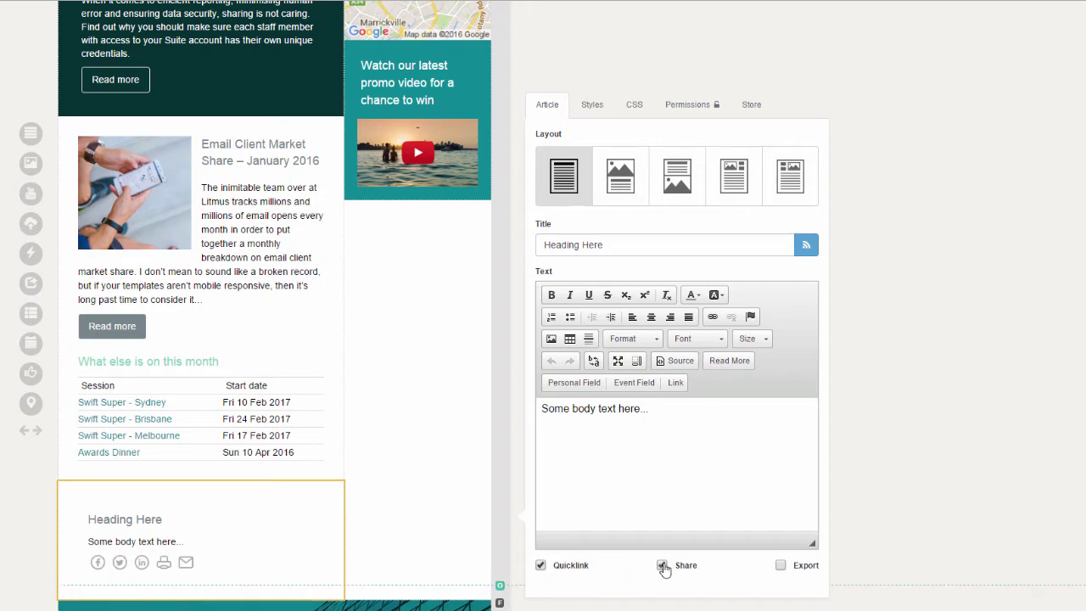
left_click(662, 566)
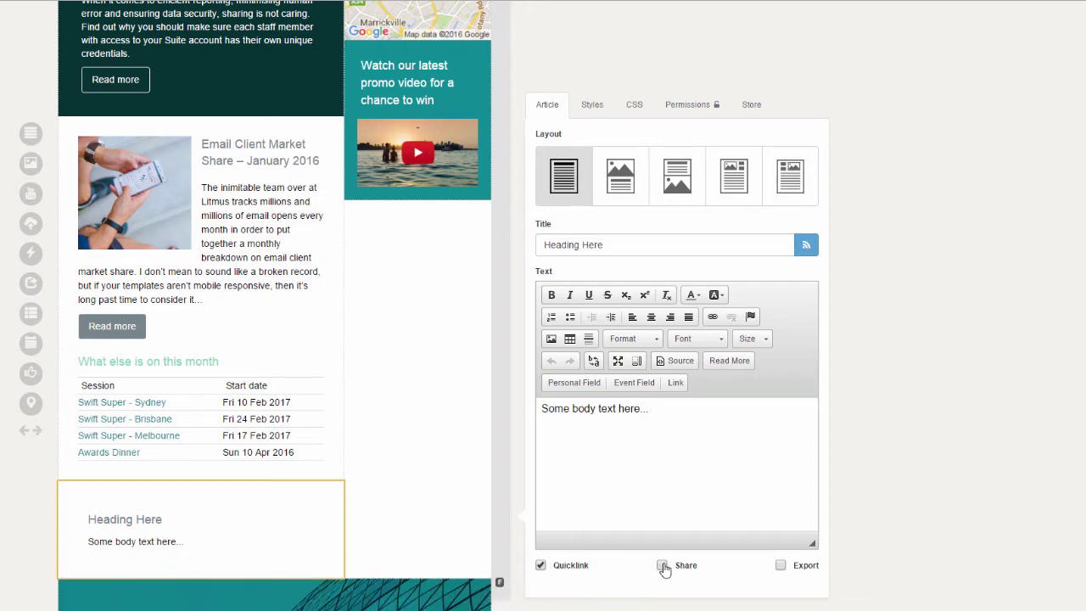
left_click(591, 109)
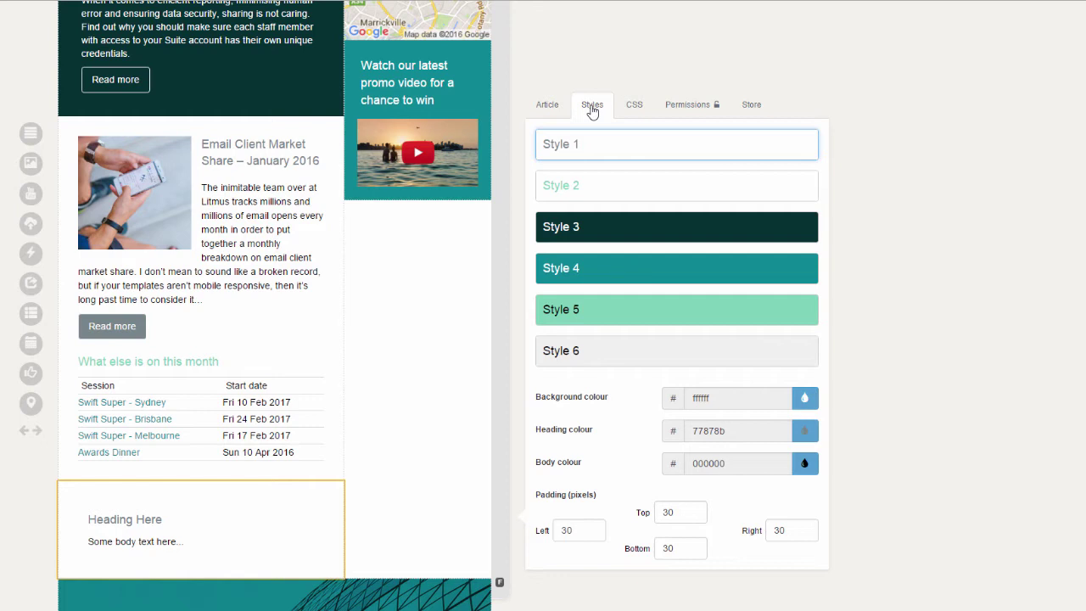
left_click(685, 107)
left_click(750, 106)
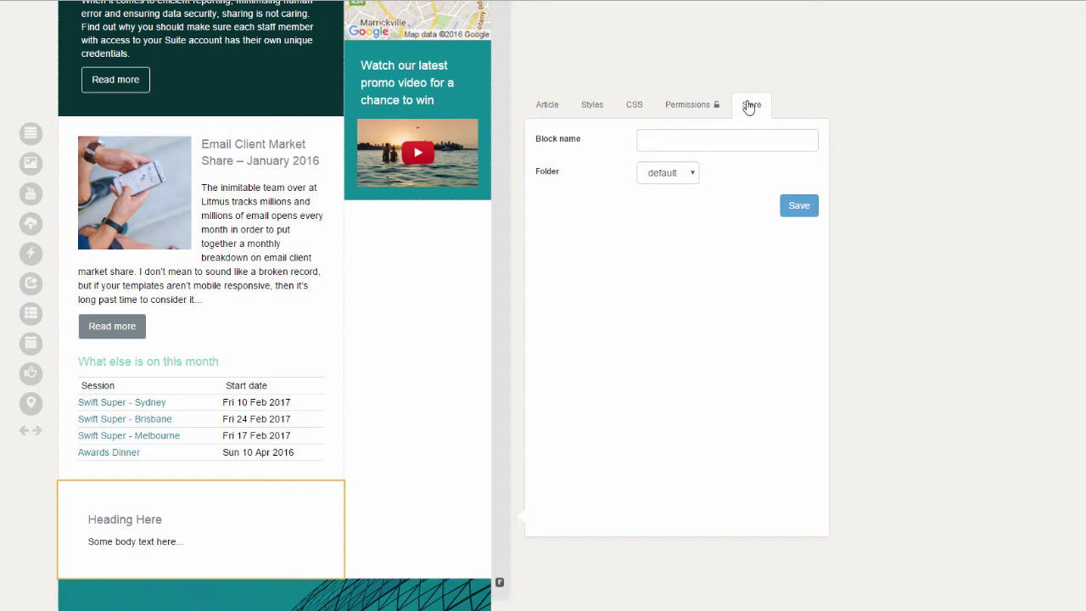
Step: Put an Image block below the promo video holding the paper-plane RSS image from the library
mouse_move(413, 161)
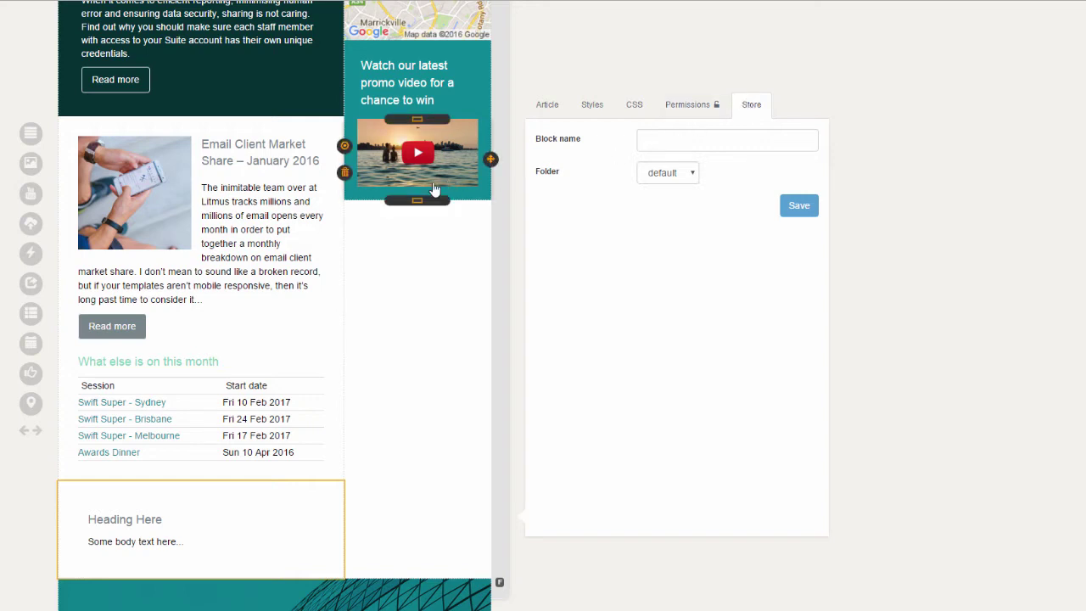
left_click(417, 202)
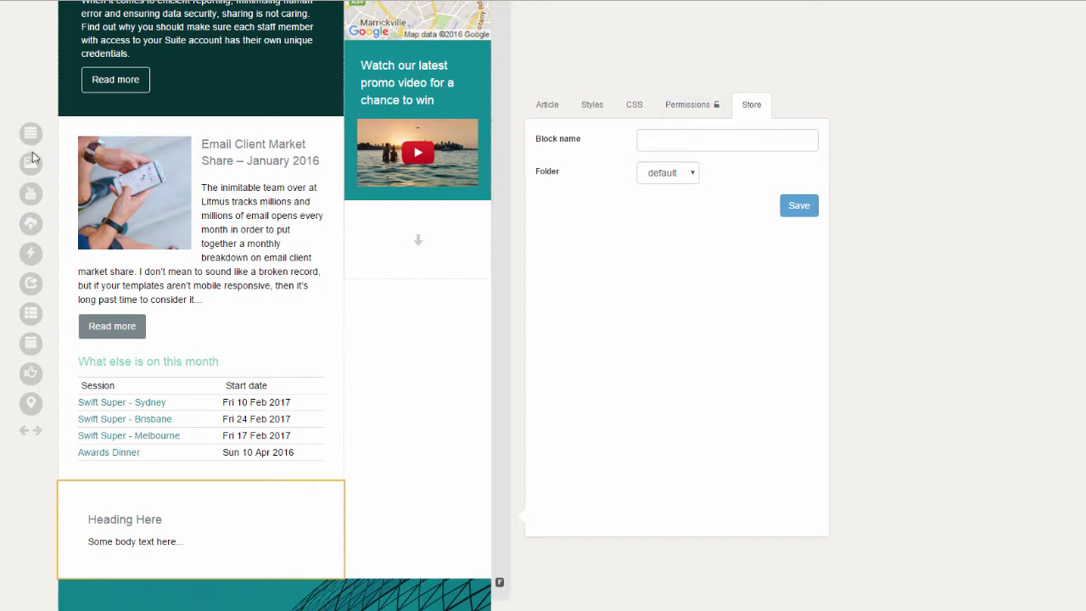
left_click_drag(31, 162, 377, 224)
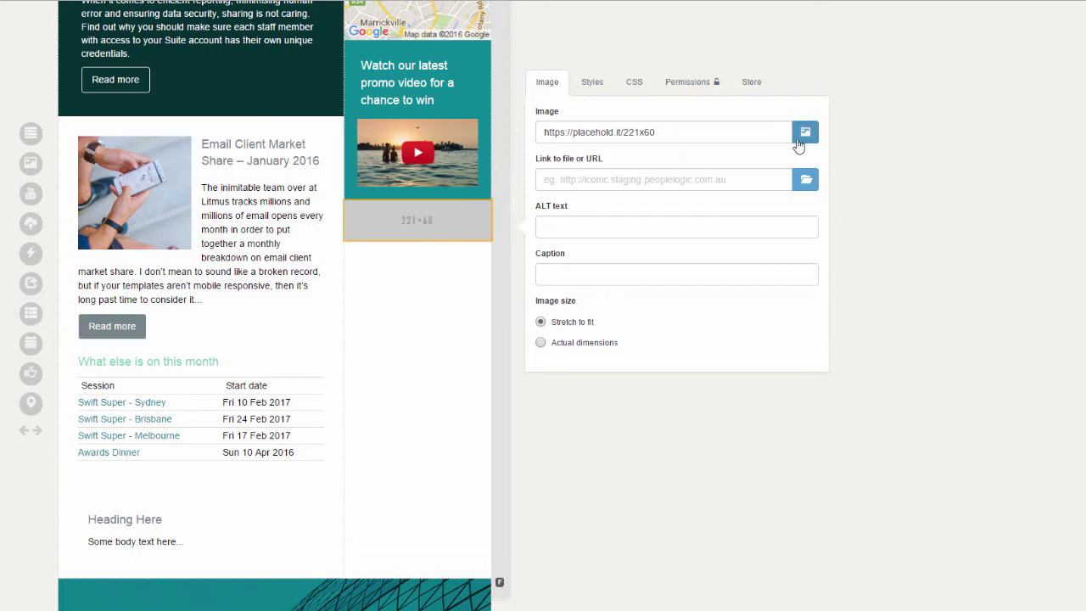
left_click(804, 134)
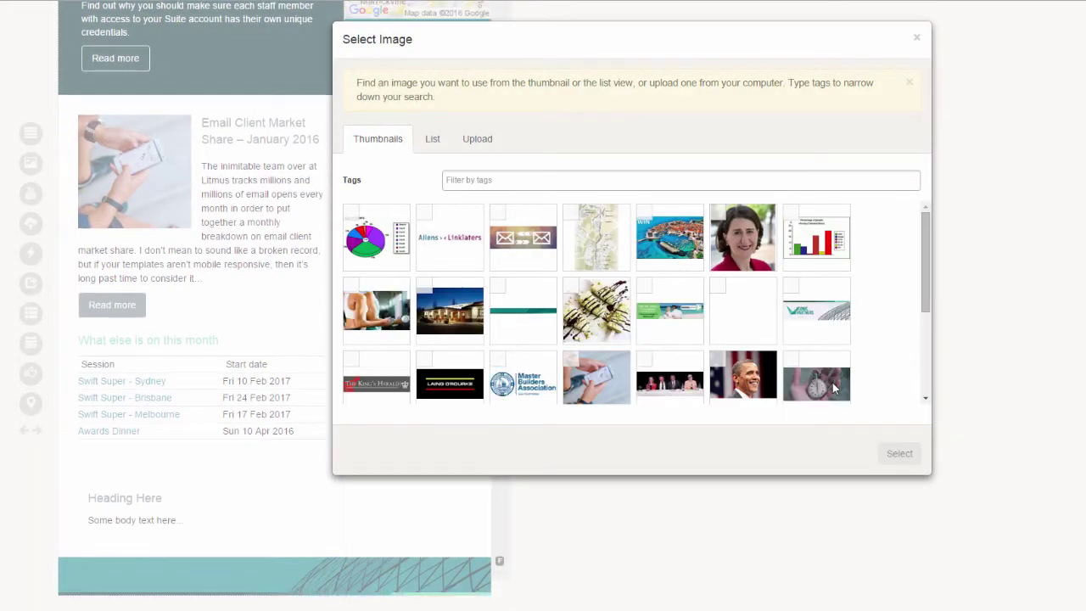
scroll(833, 387, "down", 3)
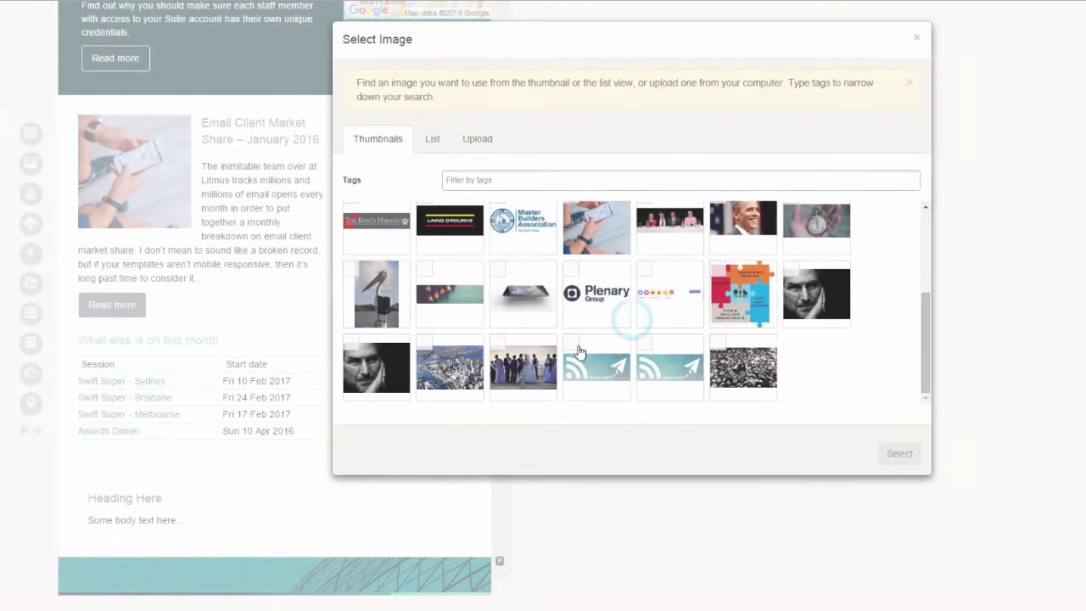
left_click(597, 355)
left_click(897, 454)
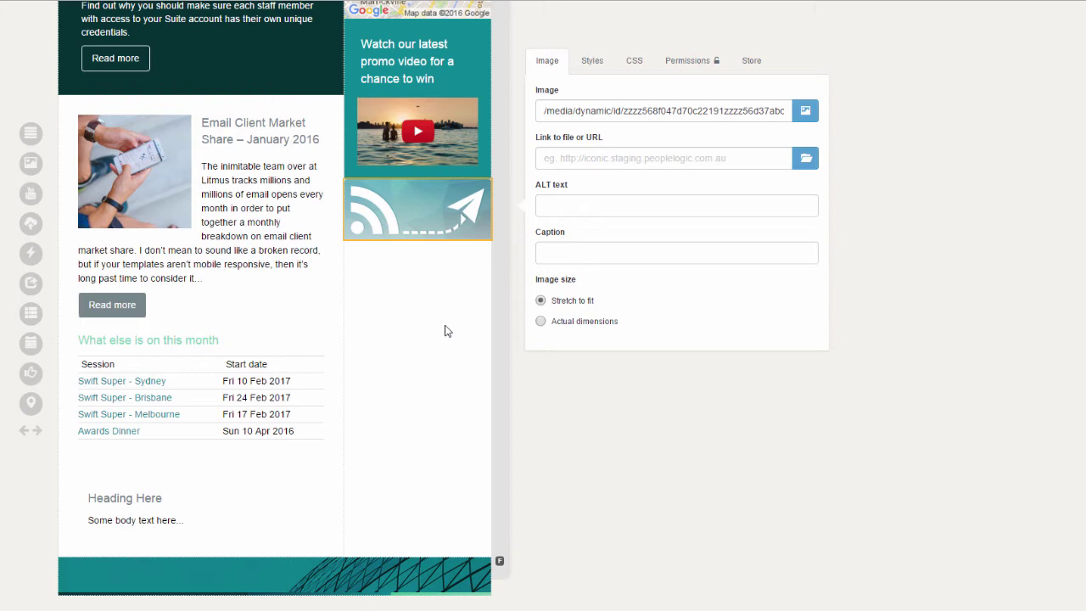
Step: Swap the RSS image block with the Heading Here article, then return to the email's top
left_click_drag(412, 209, 252, 502)
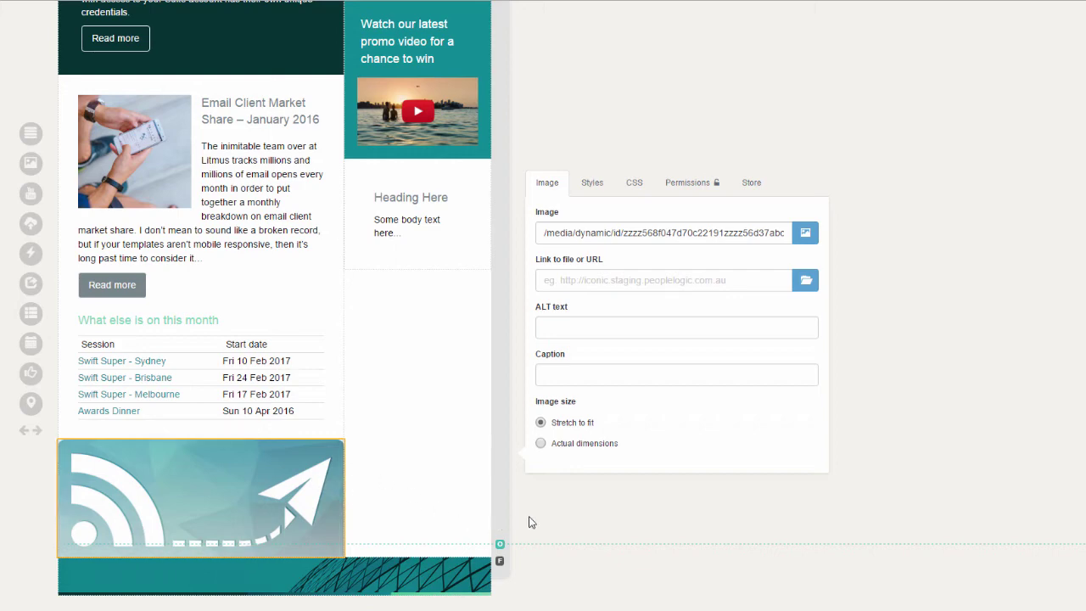
scroll(529, 521, "up", 12)
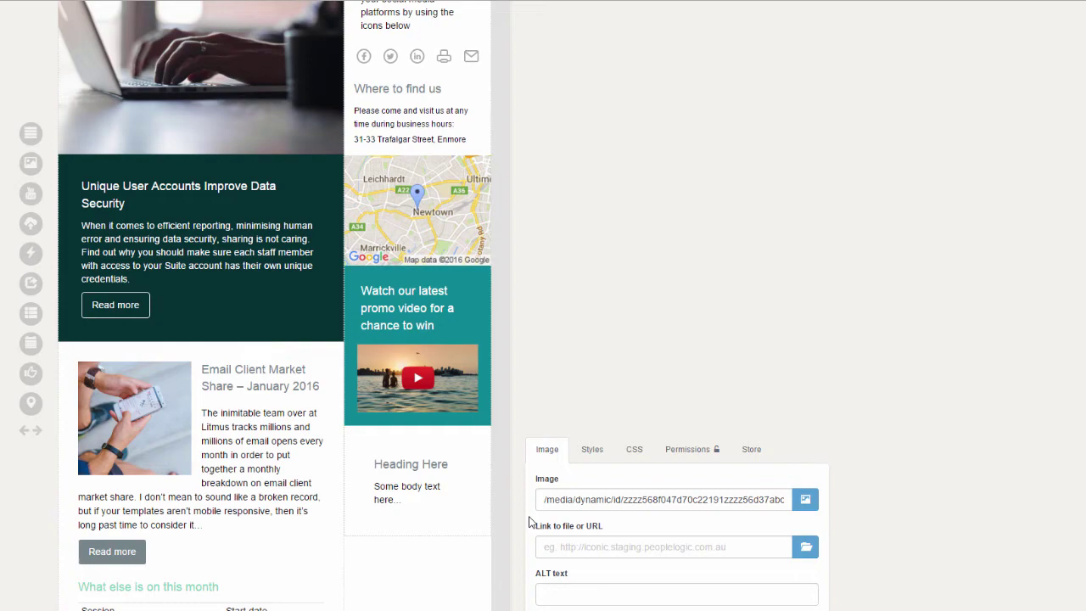
scroll(529, 522, "up", 5)
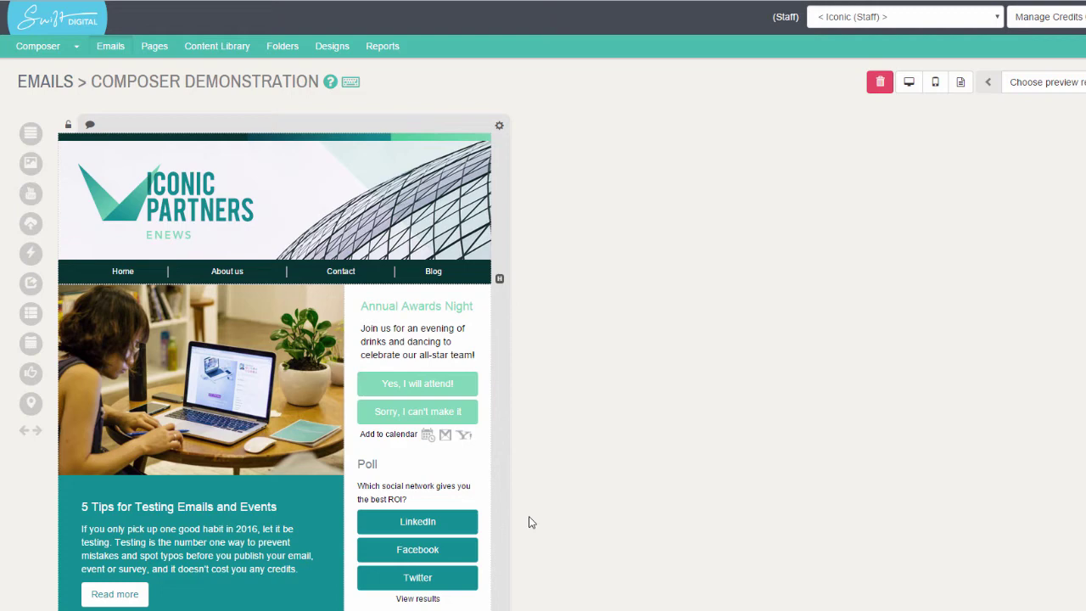
Step: Set the navbar links to justified alignment and add an empty row above Annual Awards Night
left_click(269, 273)
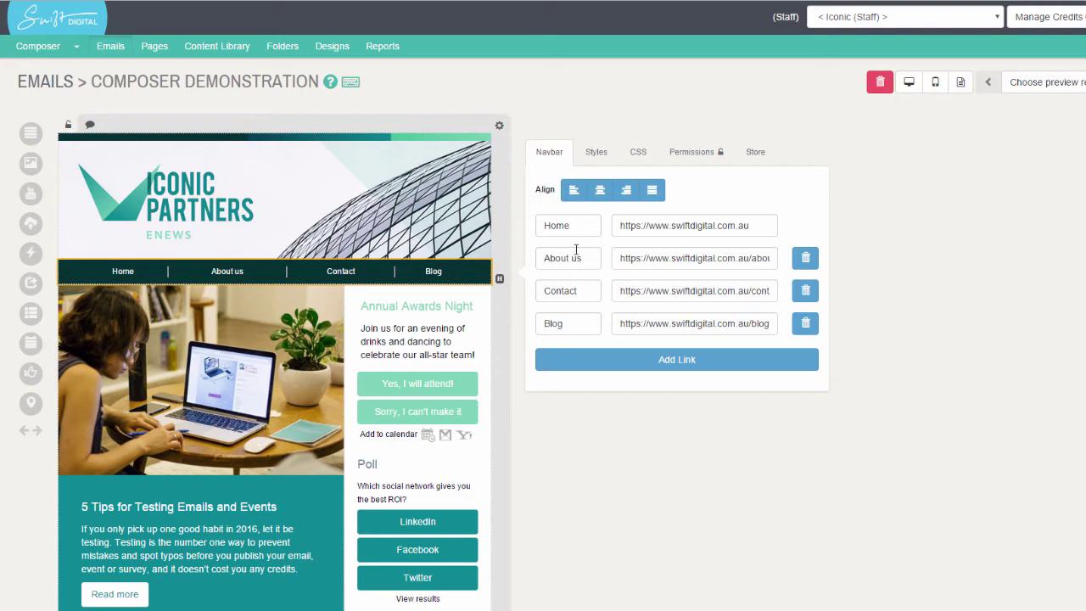
left_click(574, 189)
left_click(600, 195)
left_click(626, 190)
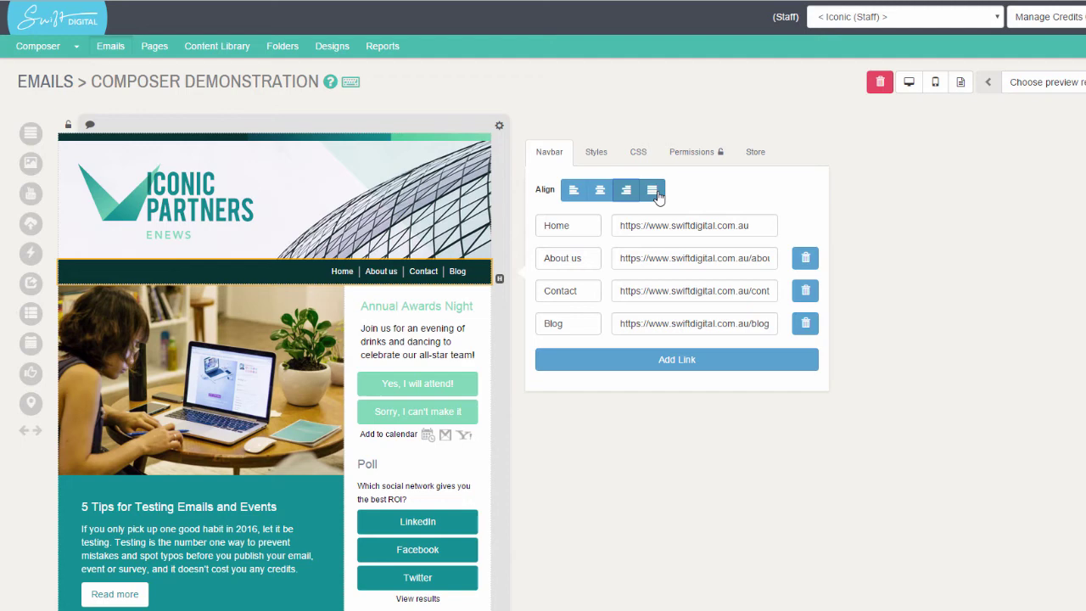
left_click(653, 191)
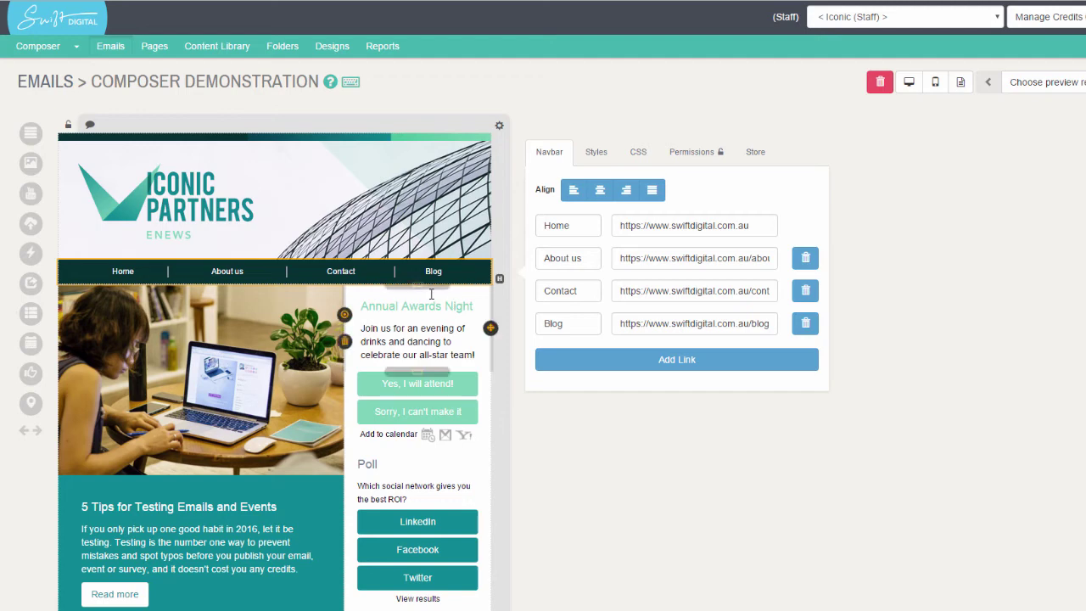
left_click(416, 284)
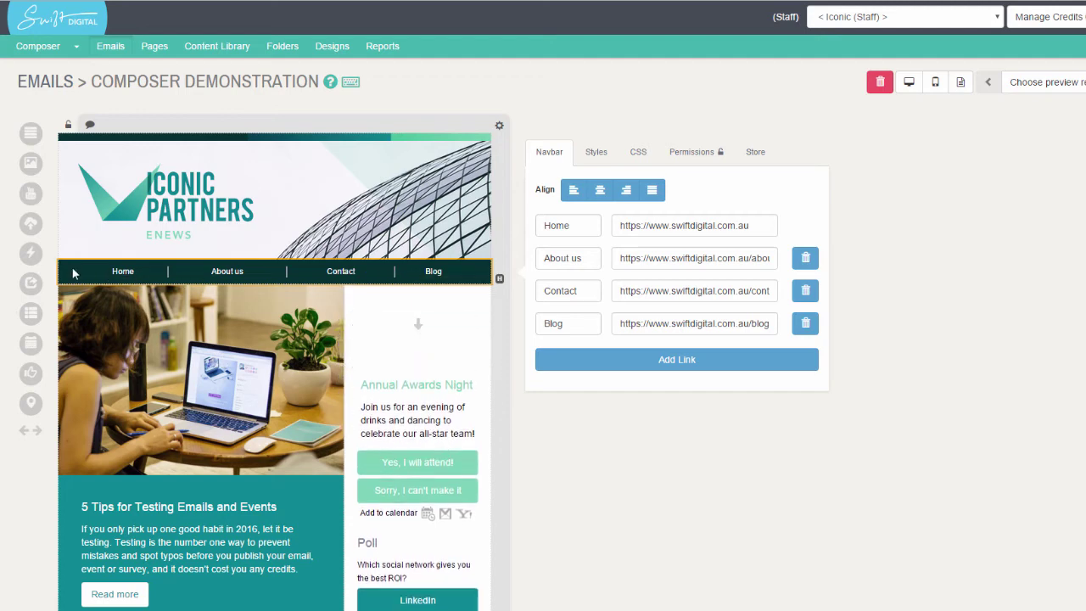
Step: Drop a Quicklinks block into the empty row and retitle its heading 'In this edition'
left_click_drag(25, 252, 370, 321)
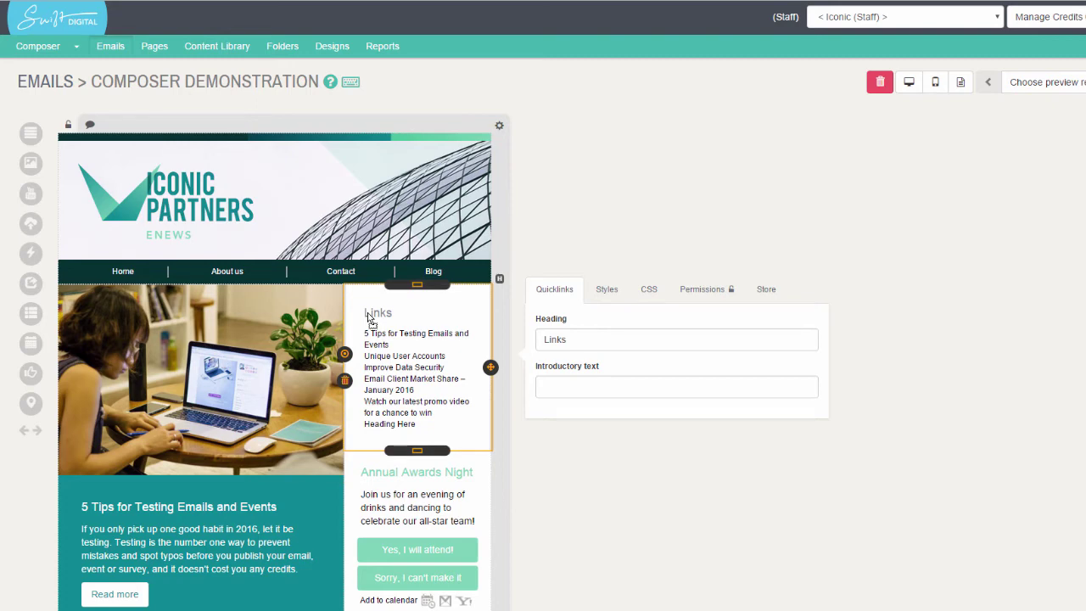
left_click(577, 341)
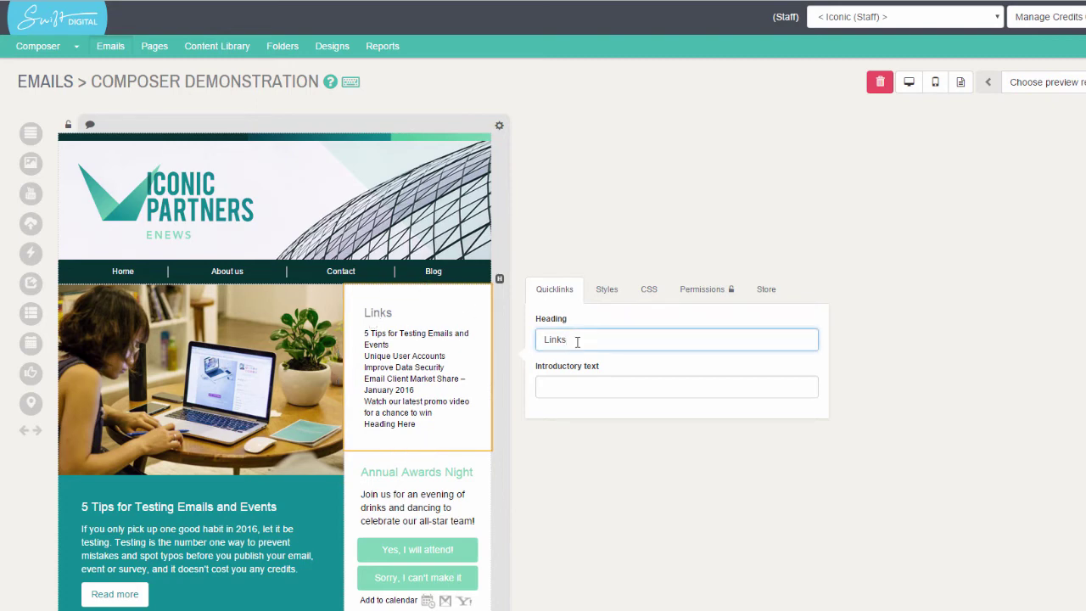
key("BackSpace")
key("BackSpace")
key("BackSpace")
key("BackSpace")
key("BackSpace")
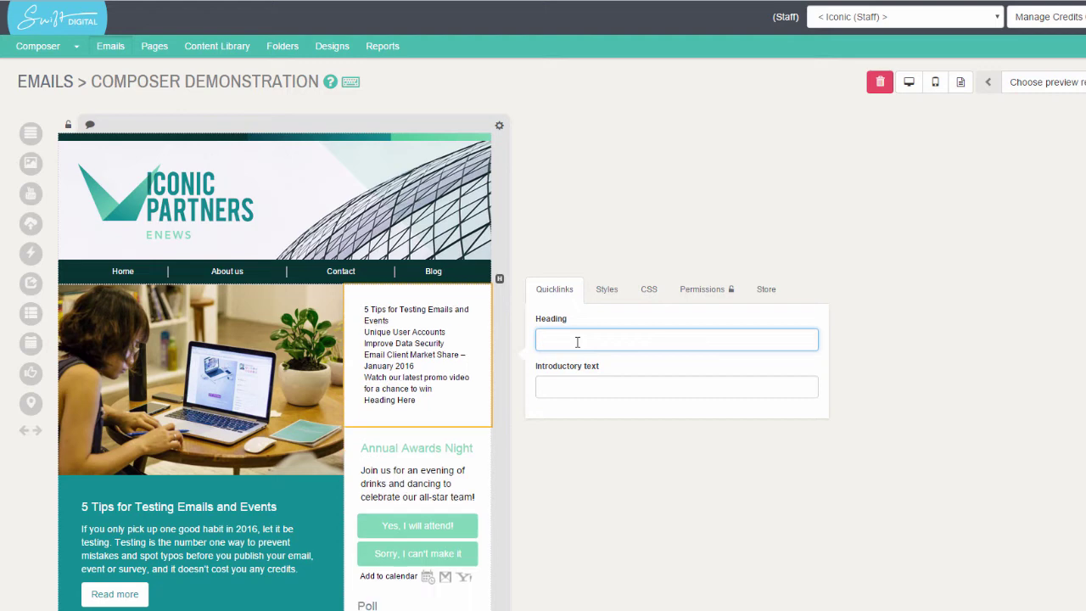
type("In this")
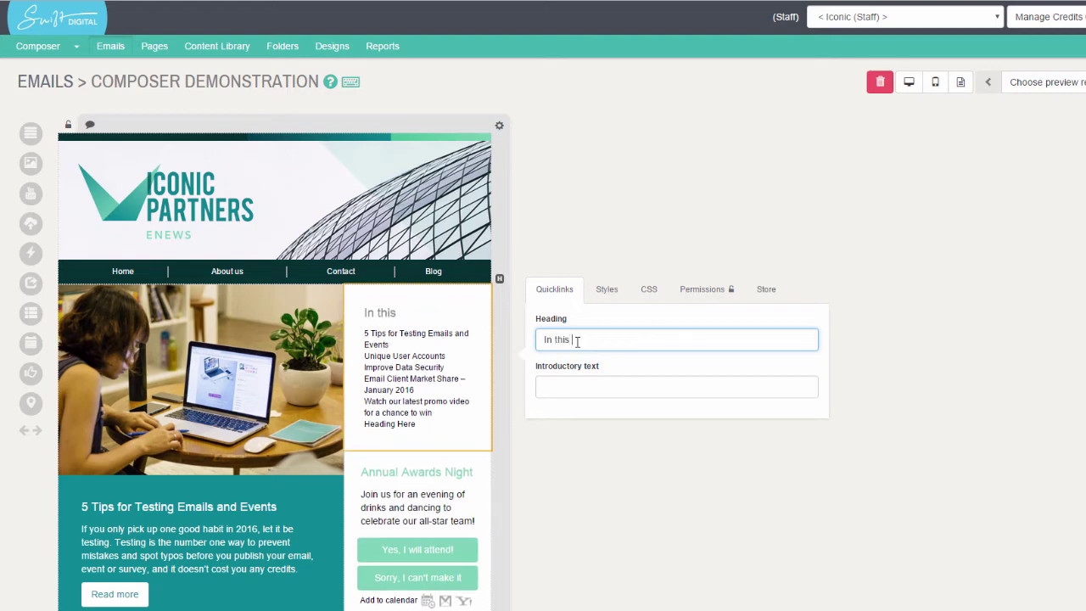
type(" edition")
left_click(656, 390)
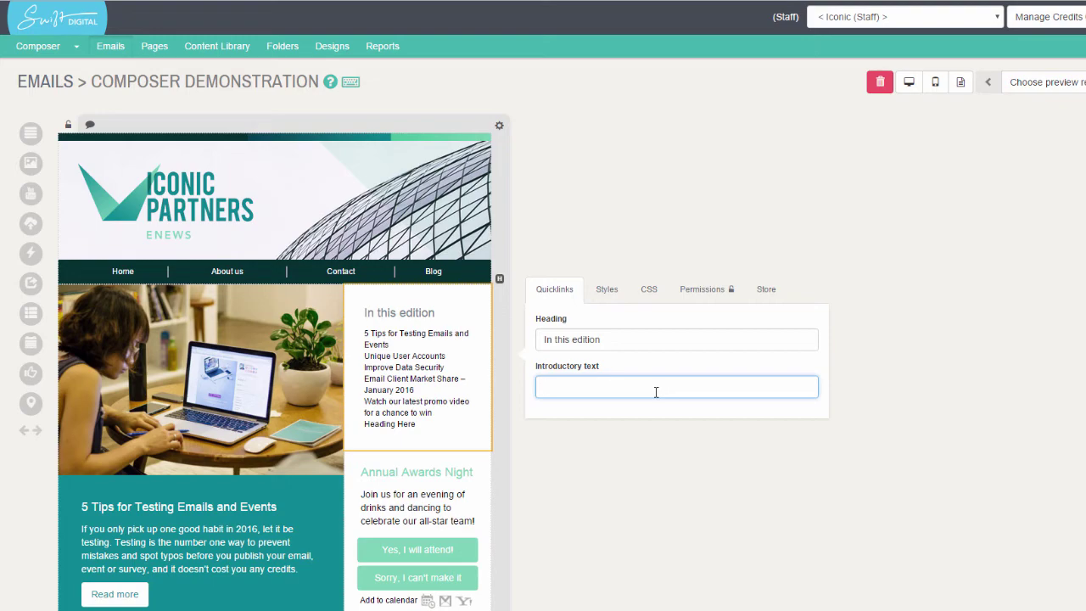
Step: Add Venue to the event calendar's selected columns alongside Session and Start date
scroll(630, 530, "down", 10)
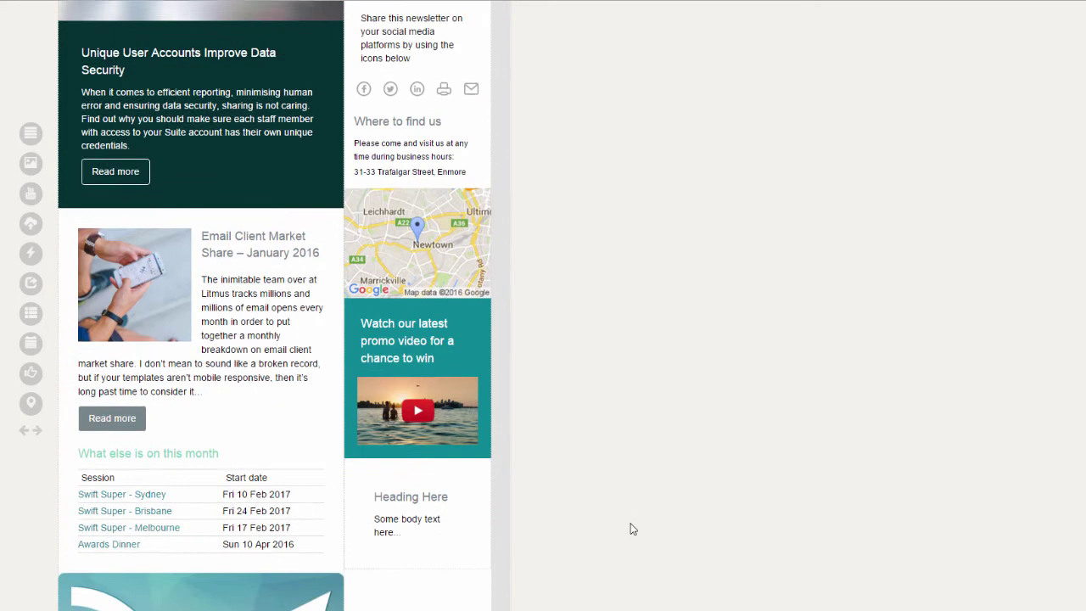
scroll(629, 529, "down", 3)
left_click(266, 317)
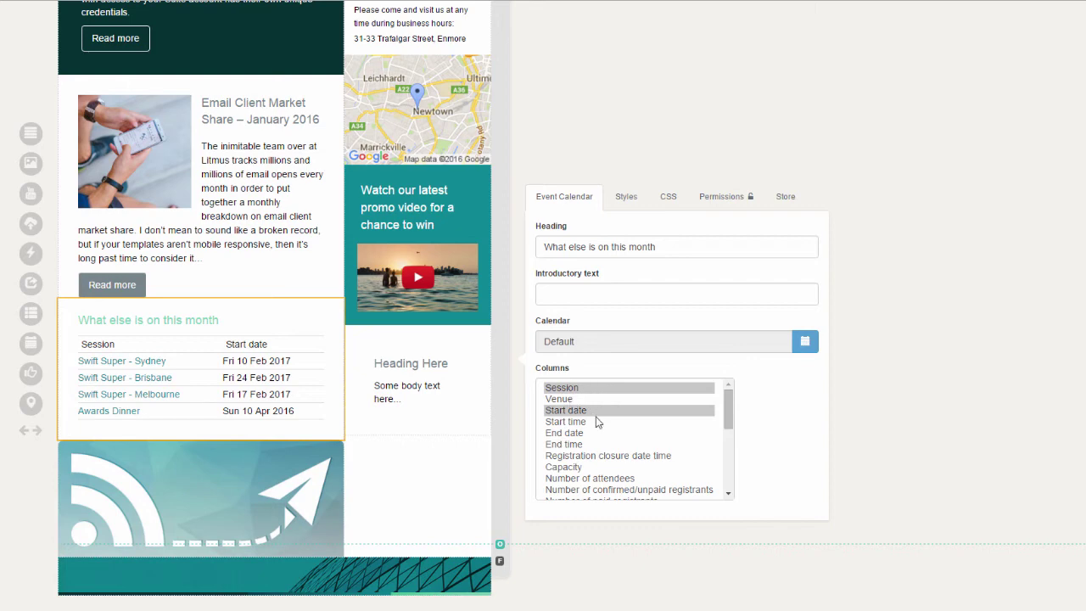
left_click(574, 400, "ctrl")
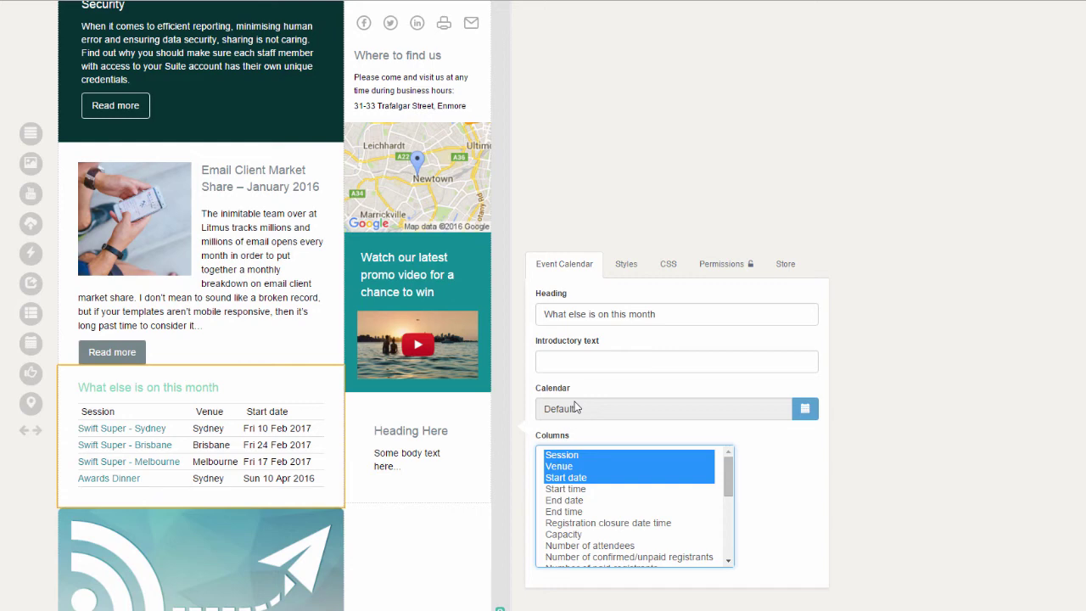
Step: Choose Awards Dinner from the Select Event list as the RSVP block's event
scroll(574, 408, "up", 10)
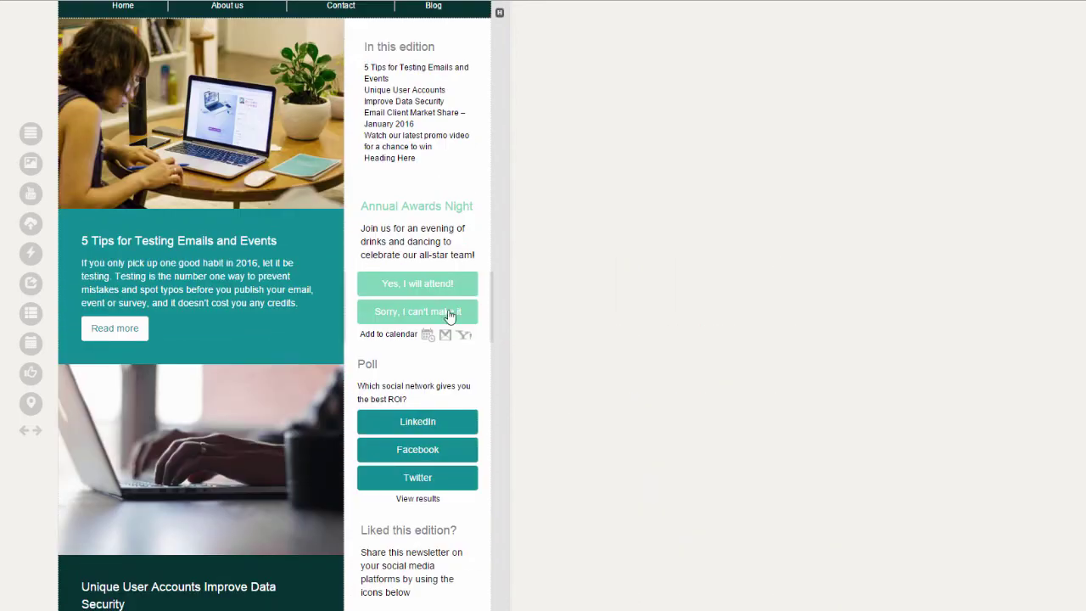
left_click(449, 314)
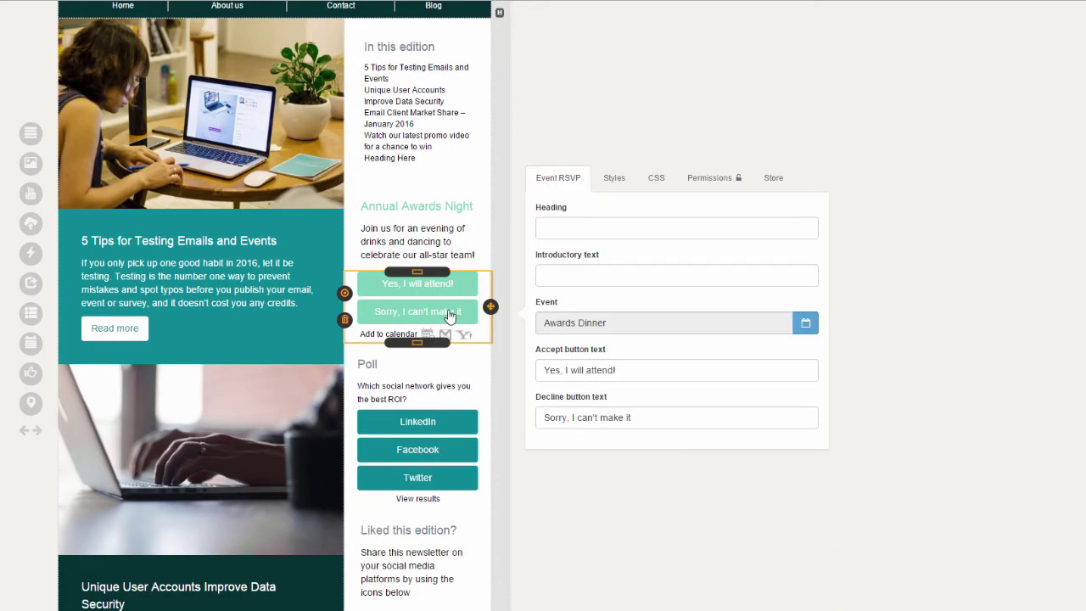
left_click(806, 325)
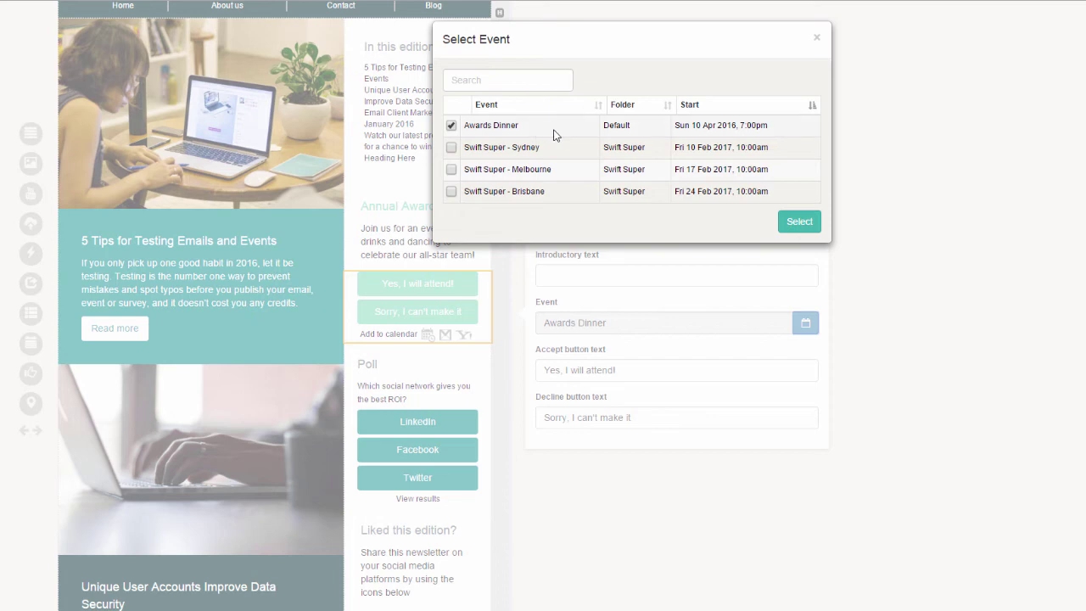
left_click(800, 223)
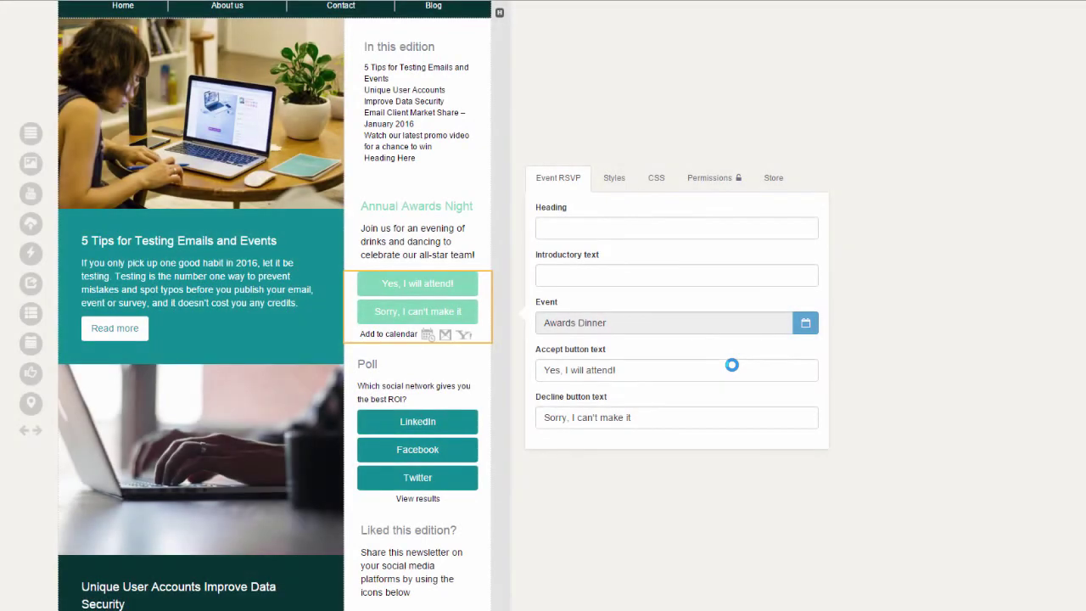
scroll(663, 446, "down", 5)
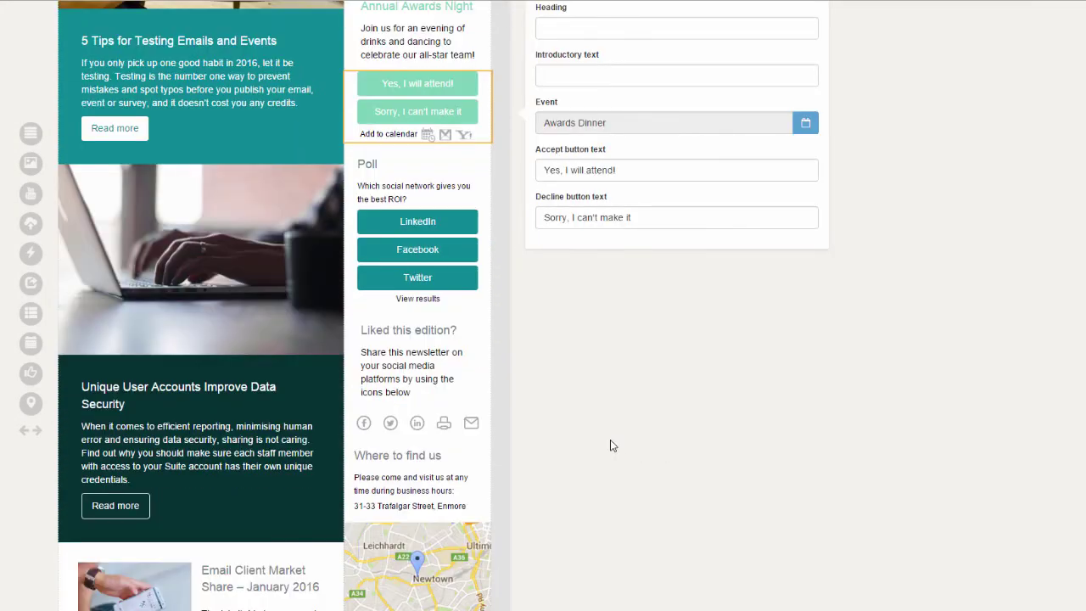
Step: View the share icons block's settings, then the ROI Poll block's settings
left_click(447, 429)
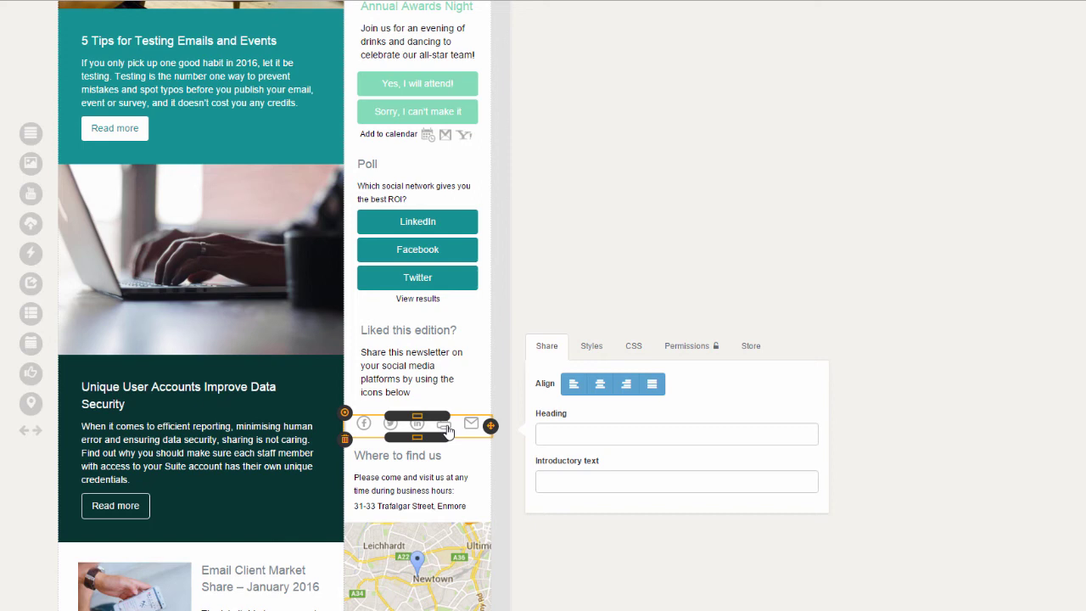
left_click(451, 197)
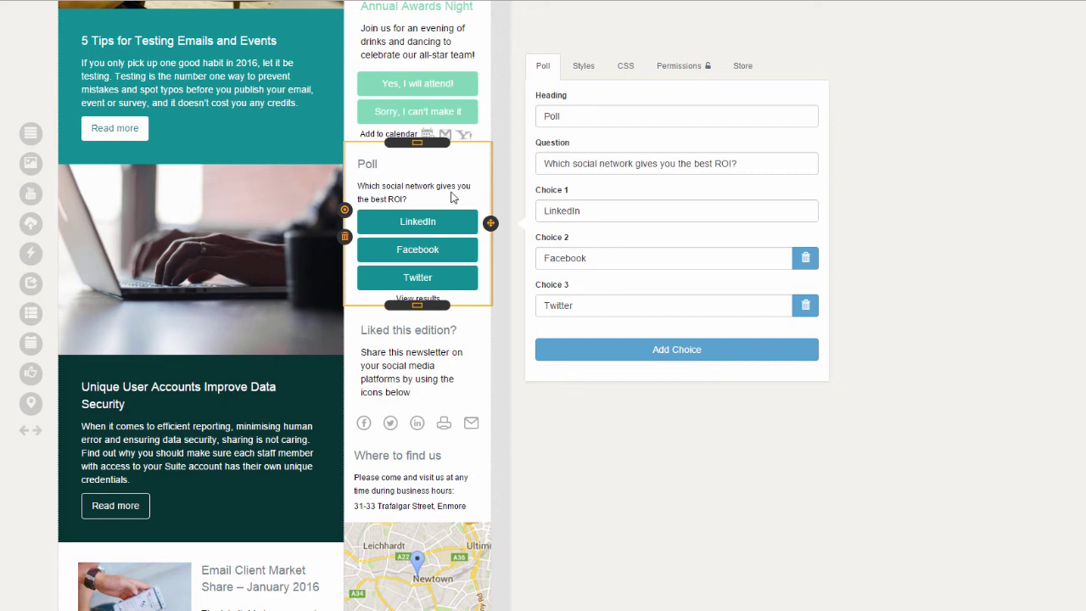
Step: Keep the map's free-form address shown and set the map zoom to 15
scroll(538, 381, "up", 2)
scroll(509, 381, "down", 4)
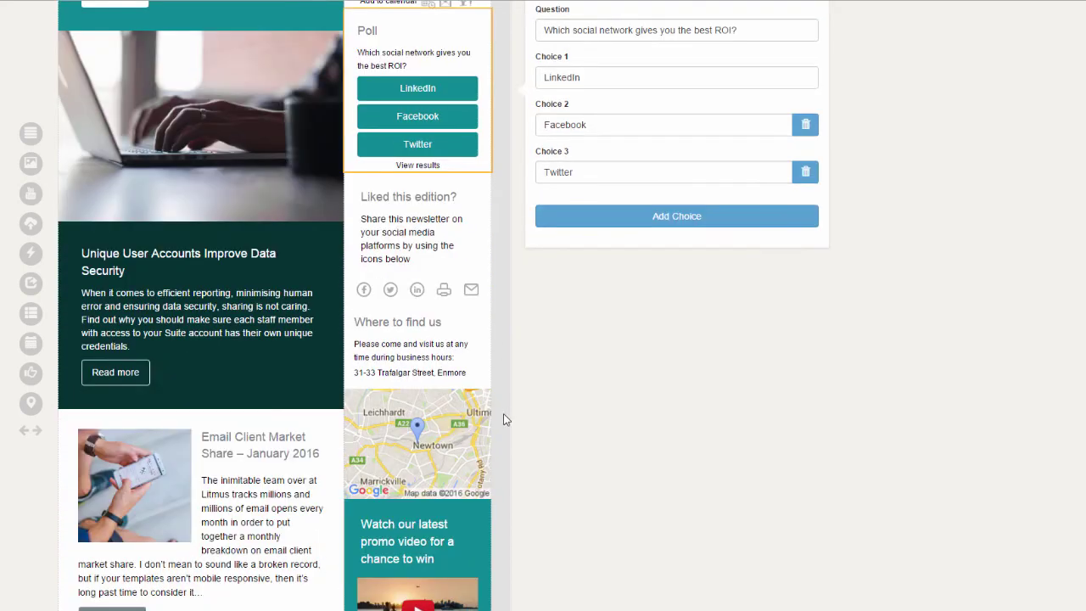
left_click(476, 439)
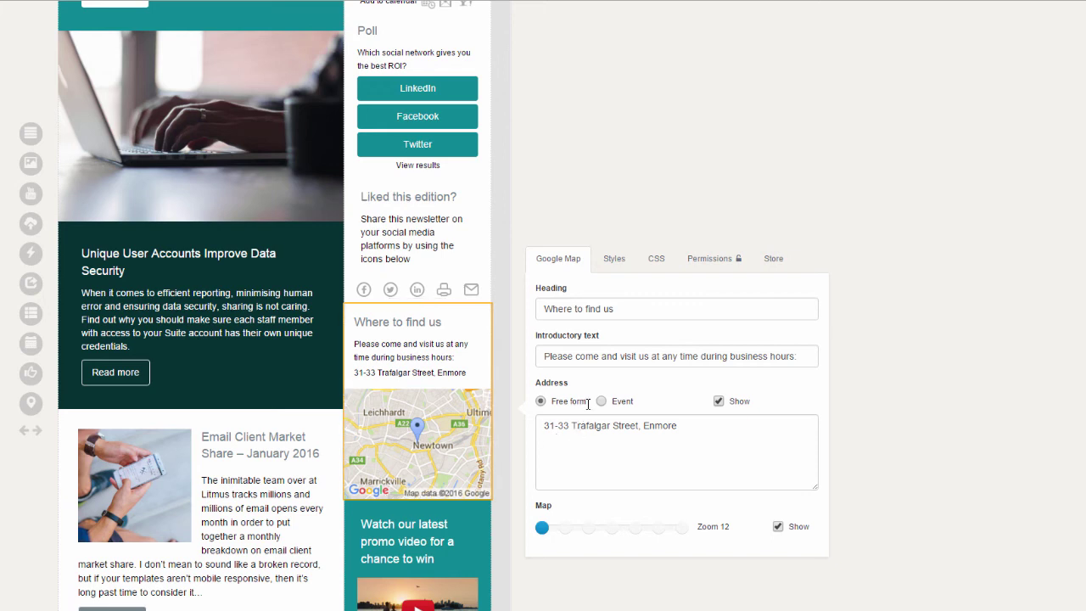
left_click(599, 403)
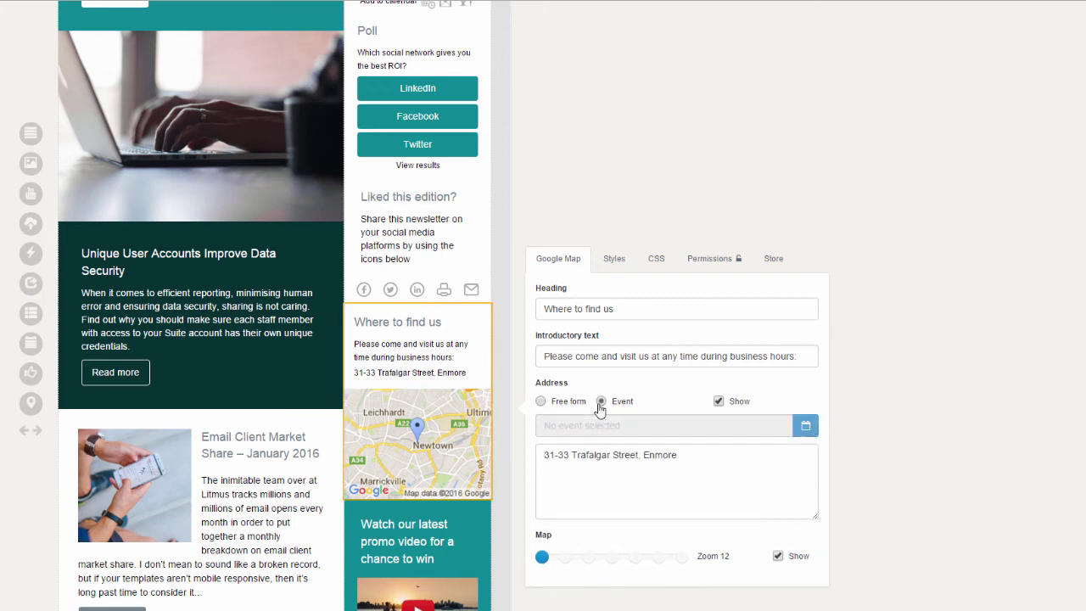
left_click(541, 403)
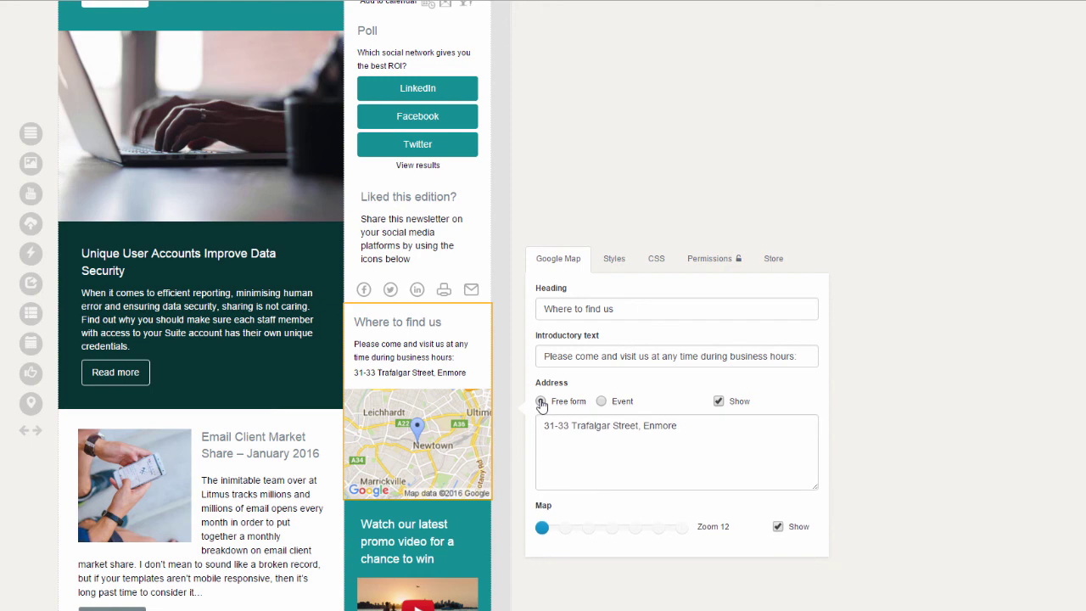
left_click(718, 401)
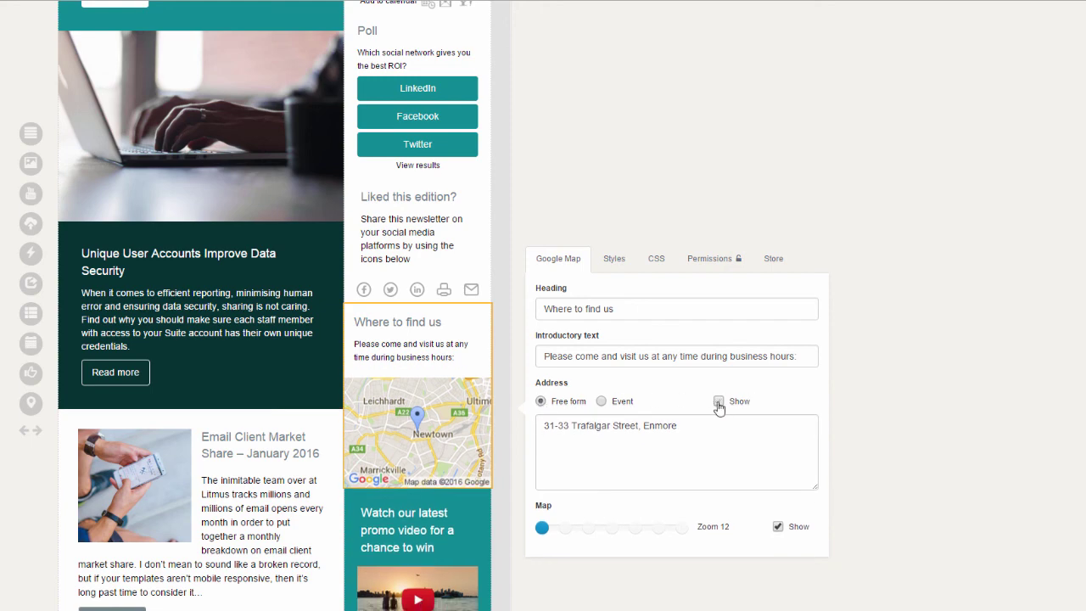
left_click(719, 401)
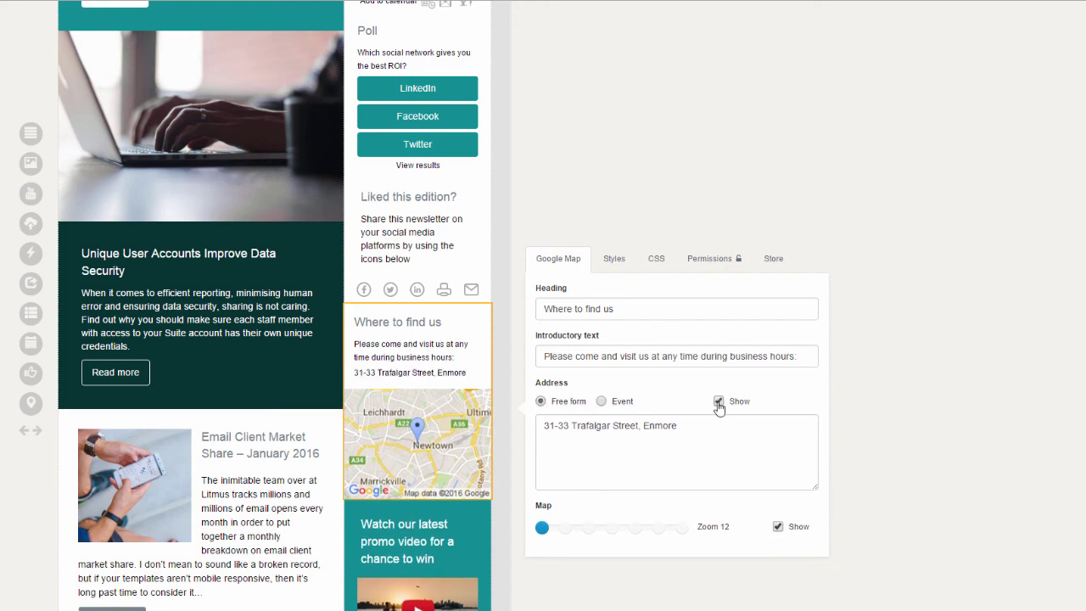
left_click(684, 528)
left_click(611, 530)
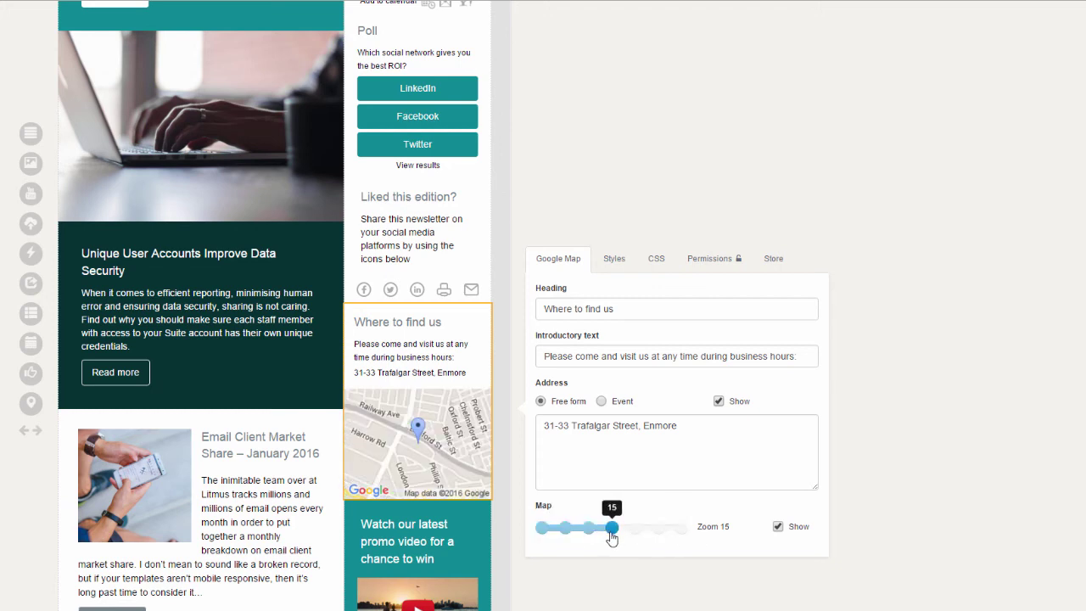
Step: Replace the promo video block's YouTube URL with the new video link so its thumbnail updates
scroll(611, 538, "down", 3)
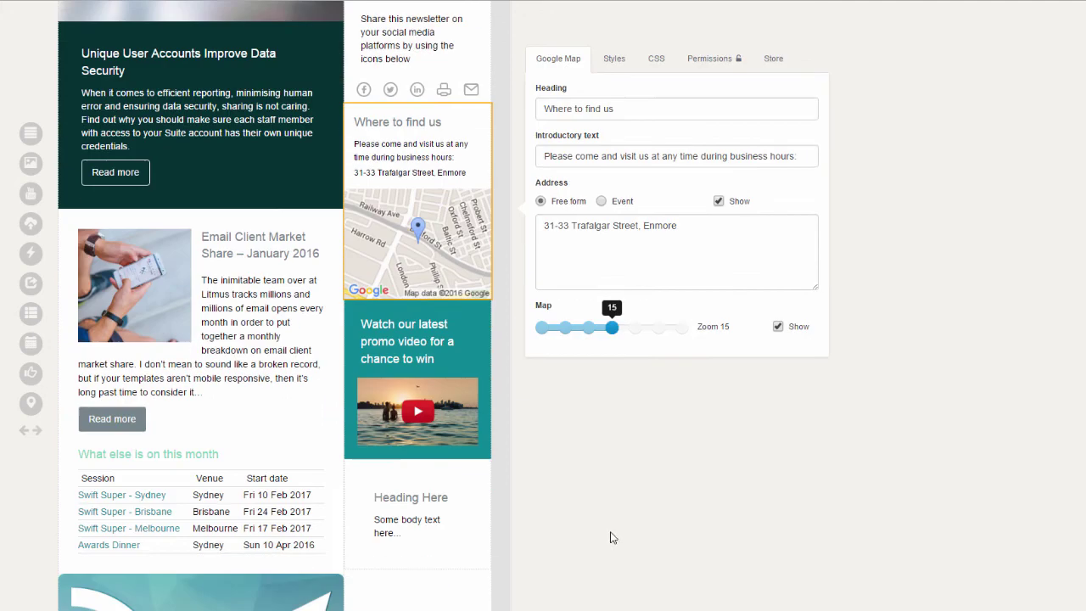
left_click(463, 424)
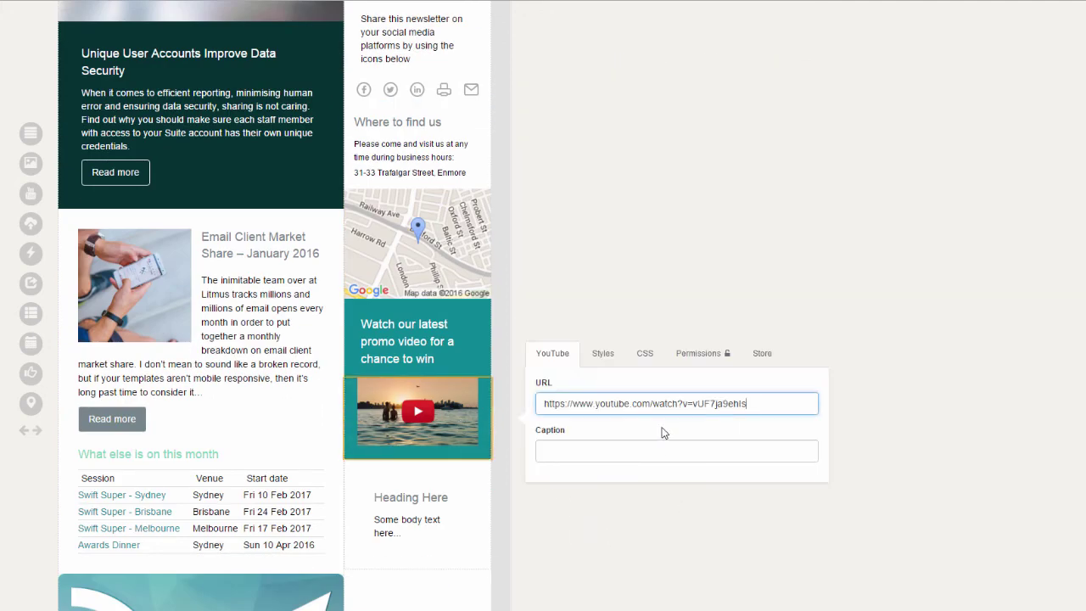
triple_click(646, 404)
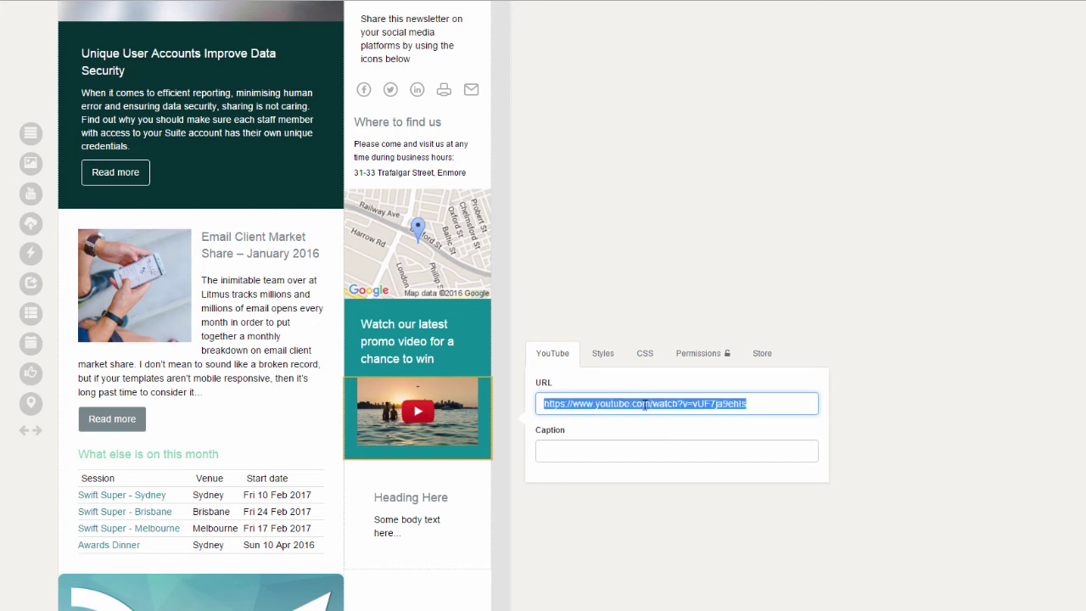
type("https://www.youtube.com/watch?v=V7dukhch8u0")
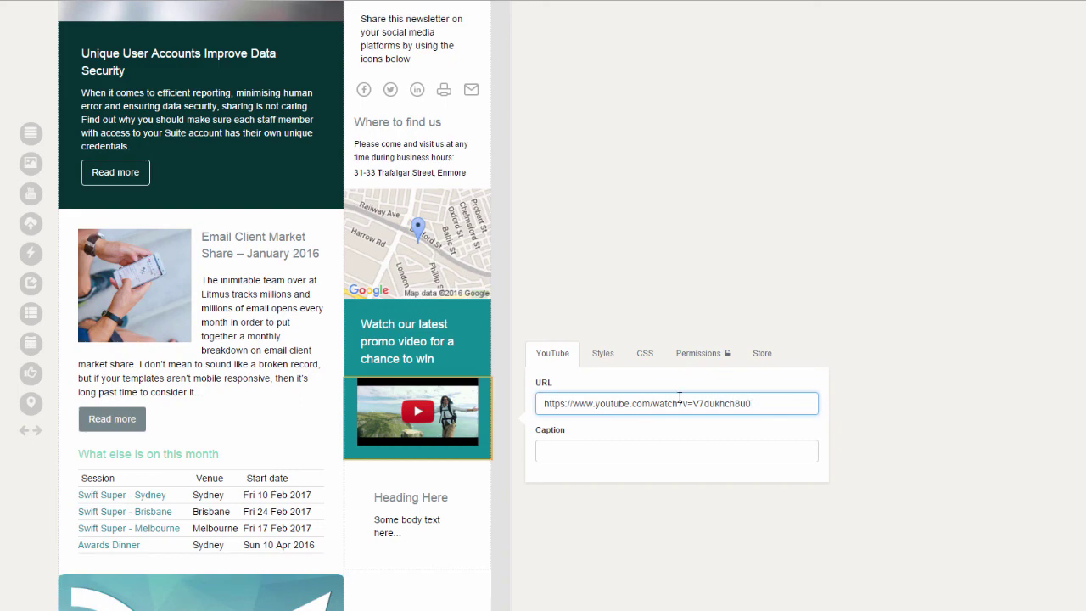
left_click(902, 314)
scroll(903, 317, "up", 6)
scroll(903, 316, "up", 3)
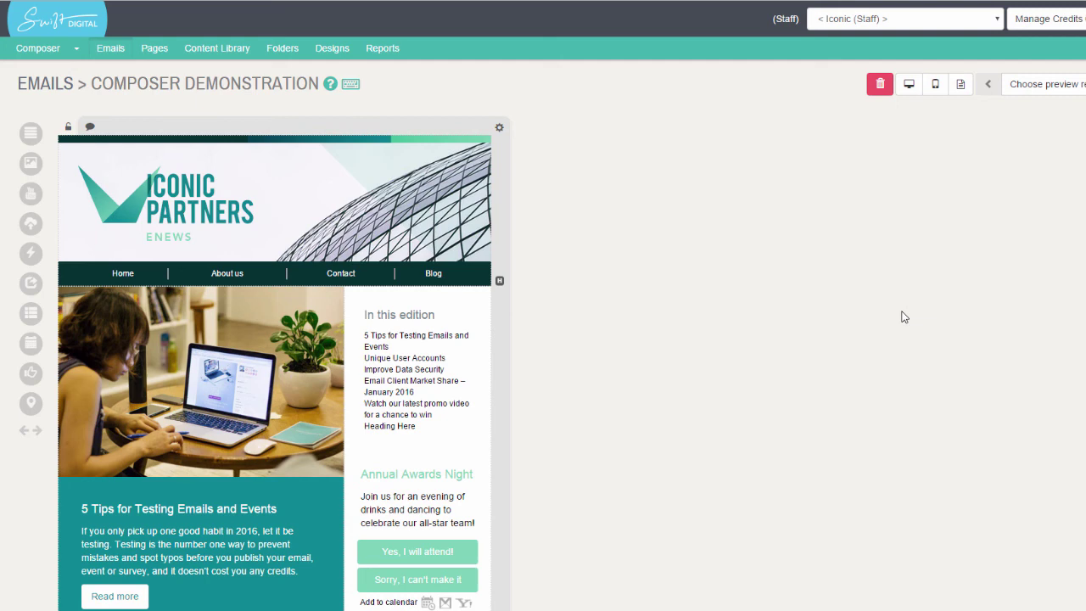
Step: In the desktop preview, play the promo video on YouTube and pause it
left_click(908, 84)
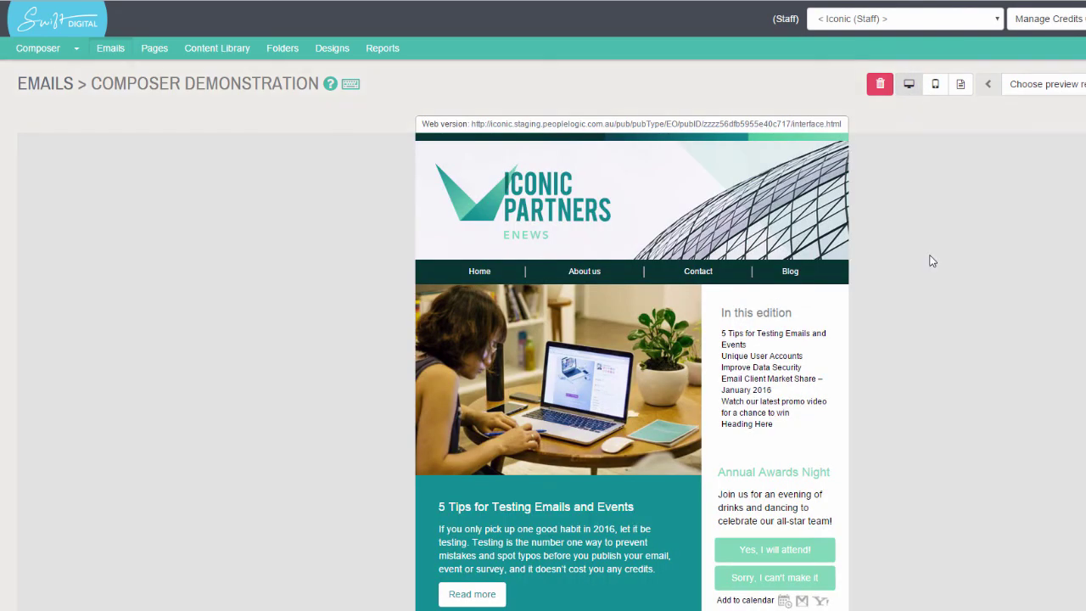
scroll(931, 261, "down", 3)
scroll(932, 260, "down", 9)
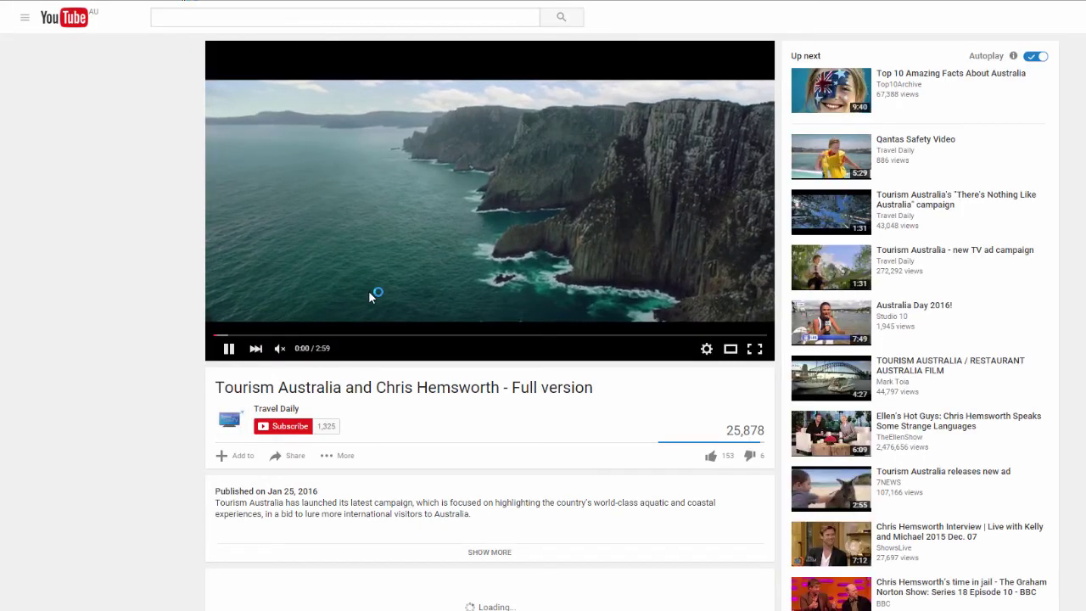
left_click(229, 348)
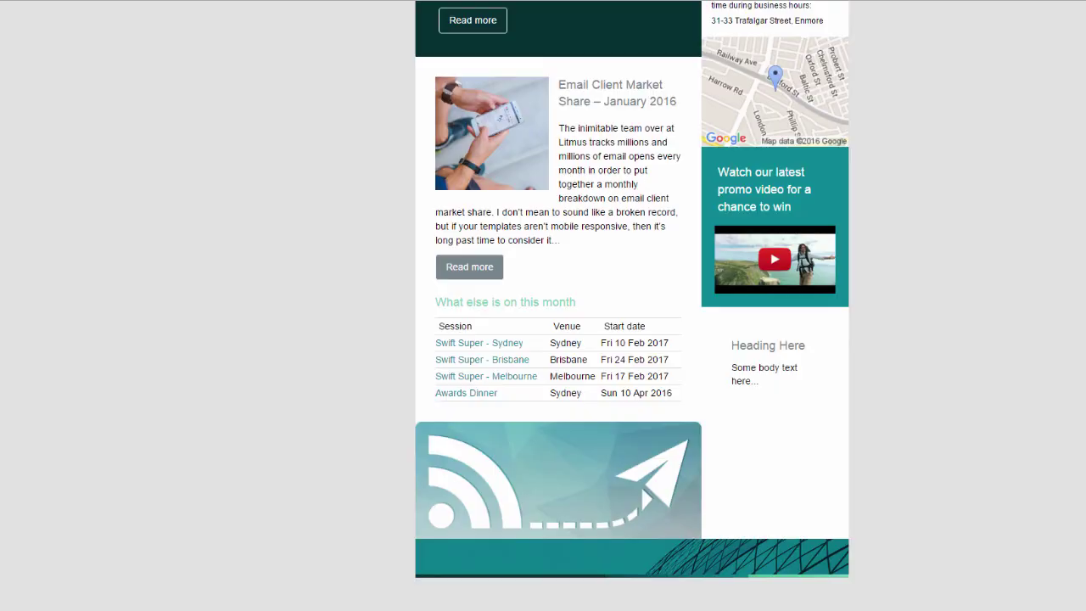
Step: Scroll the single-column Mobile Preview down to the promo video and Heading Here article
scroll(1057, 345, "up", 13)
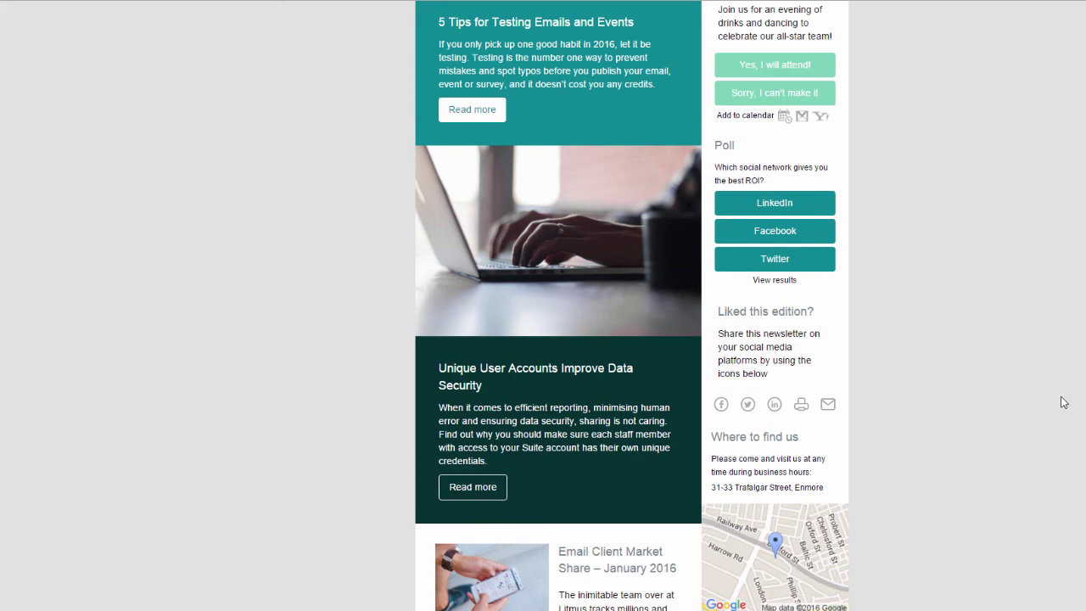
scroll(1060, 402, "up", 3)
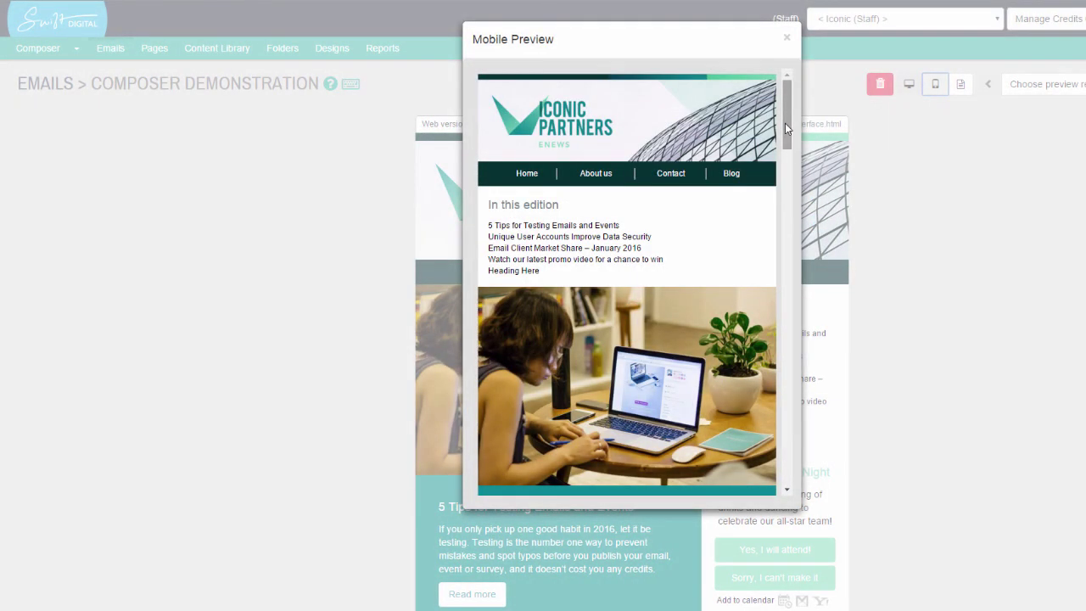
left_click_drag(784, 123, 789, 471)
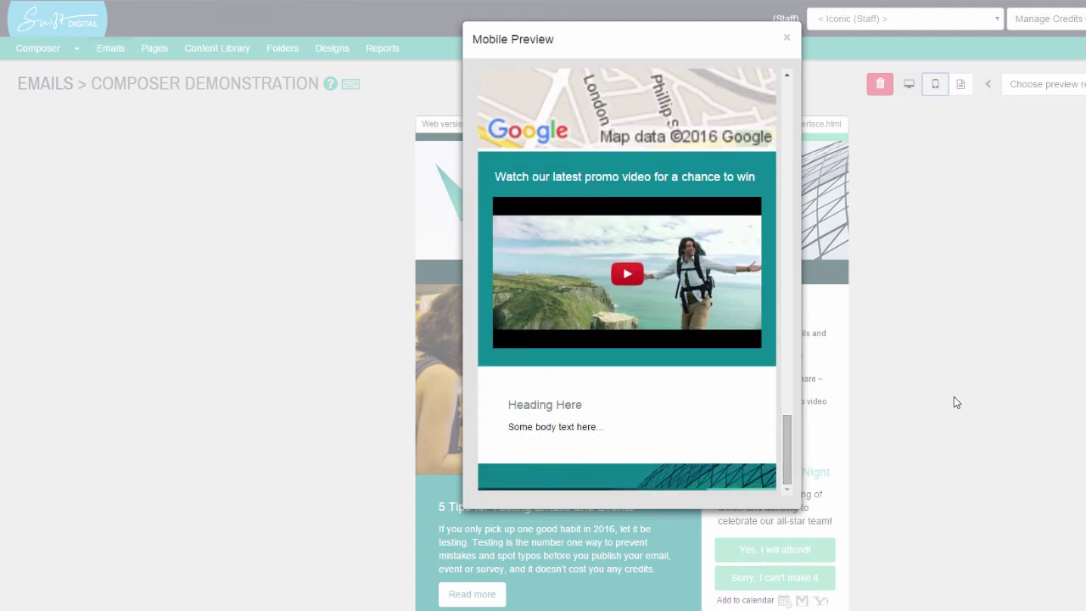